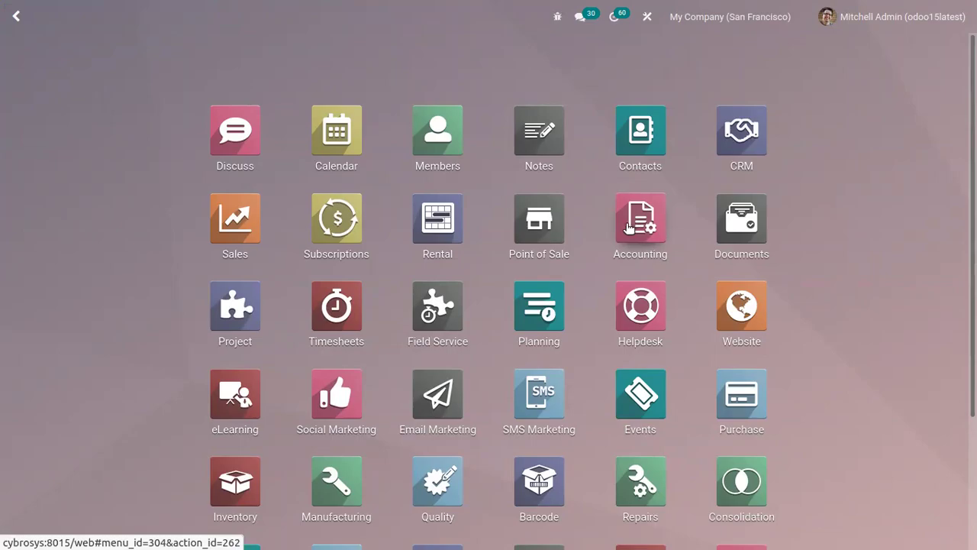
Open the Accounting app and its Configuration menu.
{"action": "left_click", "coordinate": [631, 227]}
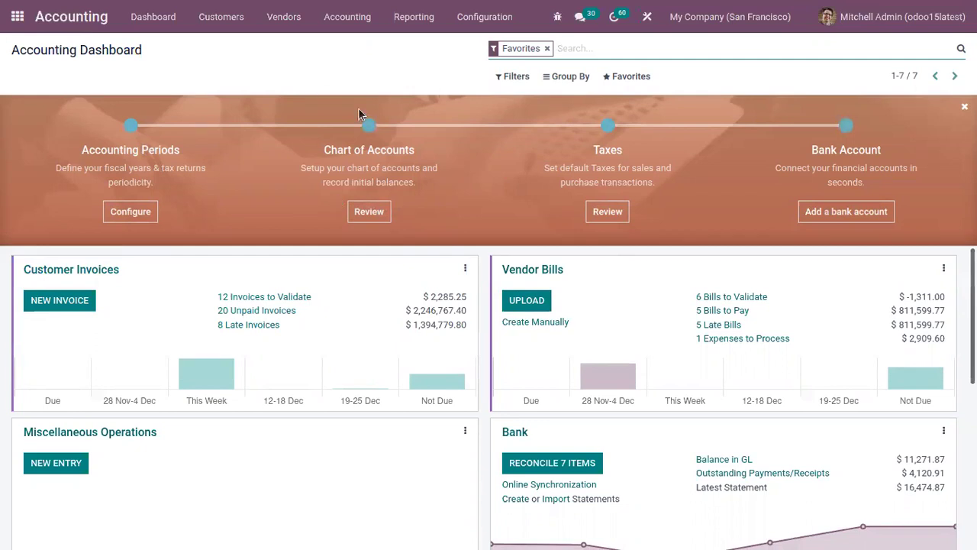
{"action": "left_click", "coordinate": [475, 19]}
In Accounting Settings, check that Cash Basis uses the Cash Basis Taxes journal and review that journal.
{"action": "left_click", "coordinate": [484, 44]}
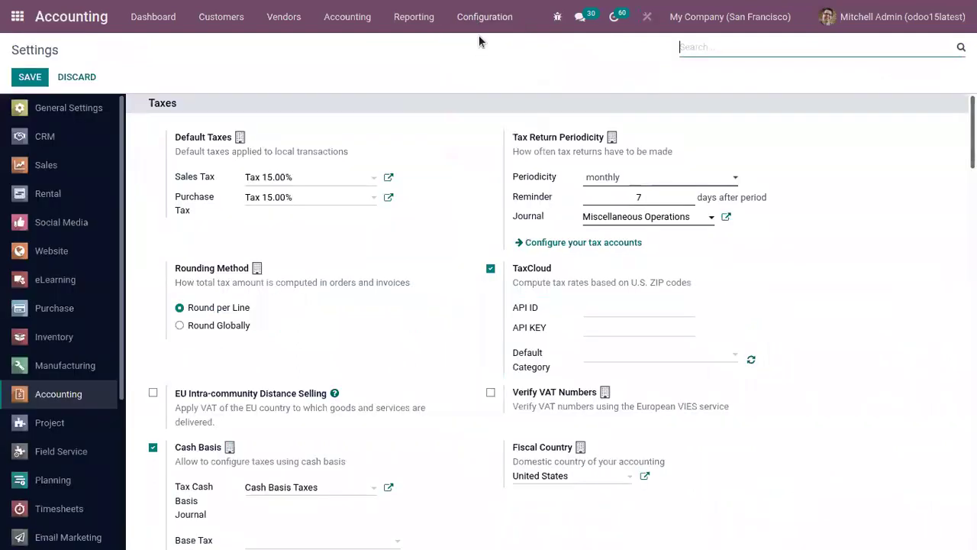
{"action": "scroll", "coordinate": [183, 291], "scroll_direction": "down", "scroll_amount": 3}
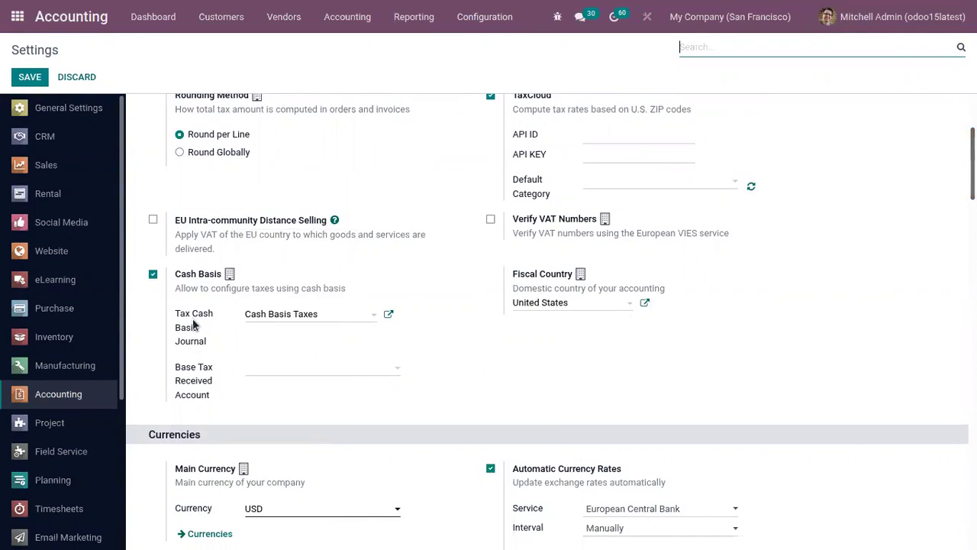
{"action": "left_click", "coordinate": [327, 321]}
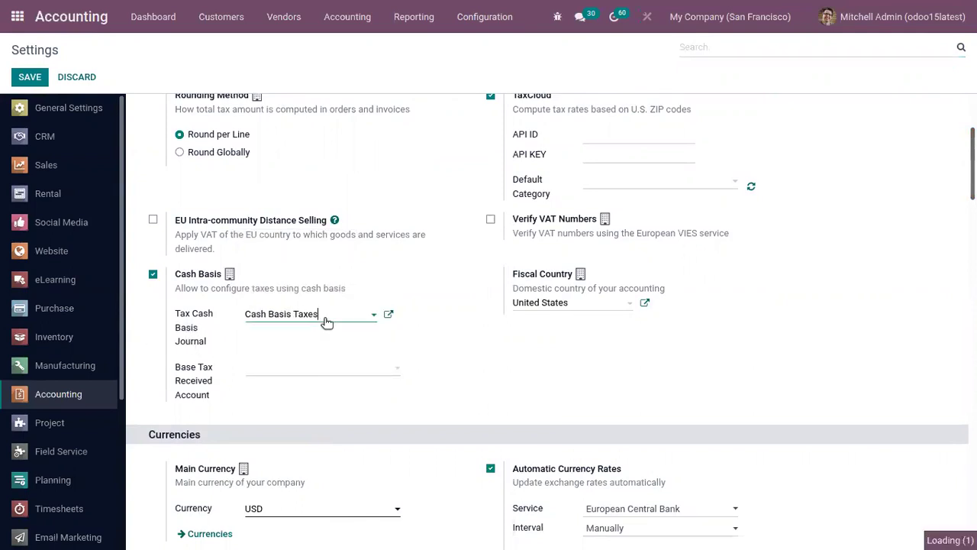
{"action": "left_click", "coordinate": [232, 310]}
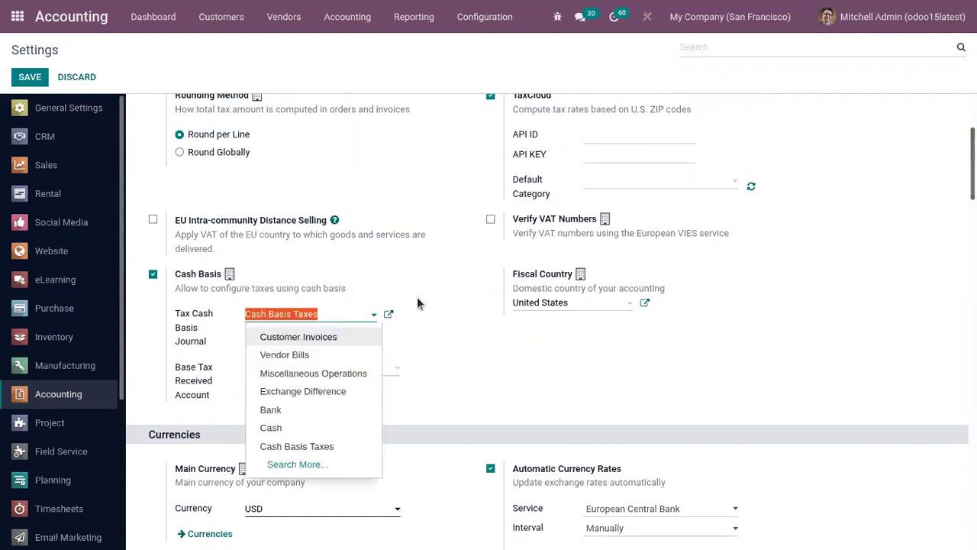
{"action": "left_click", "coordinate": [391, 313]}
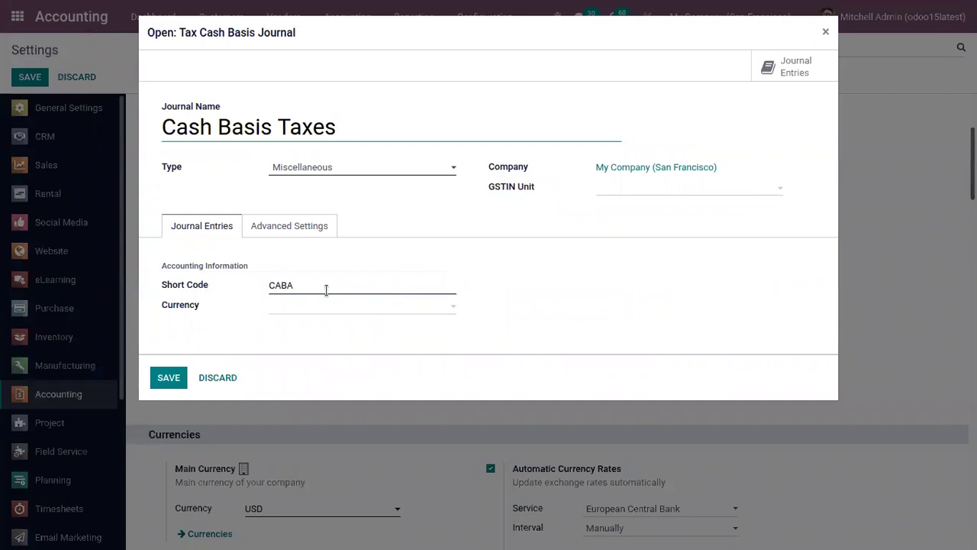
{"action": "left_click", "coordinate": [280, 225]}
{"action": "left_click", "coordinate": [209, 229]}
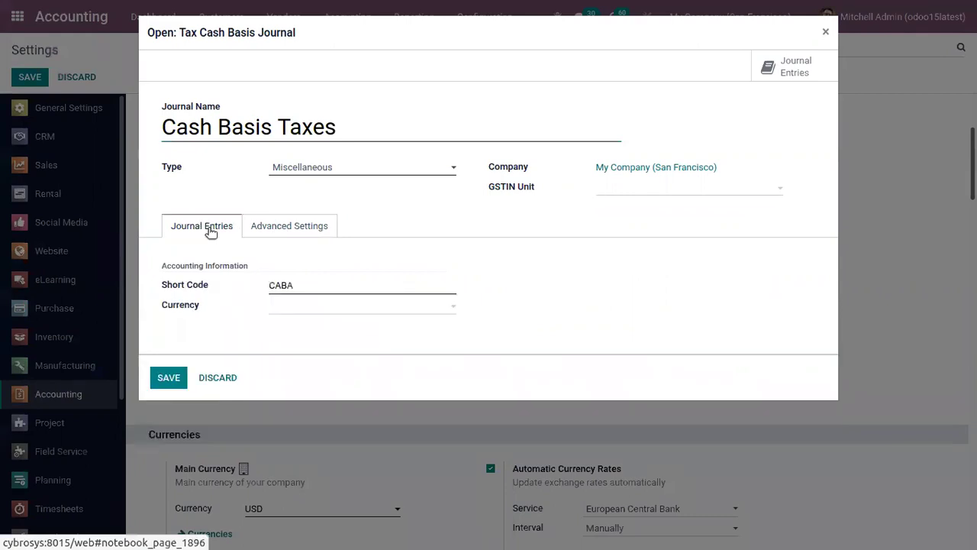
{"action": "left_click", "coordinate": [186, 375]}
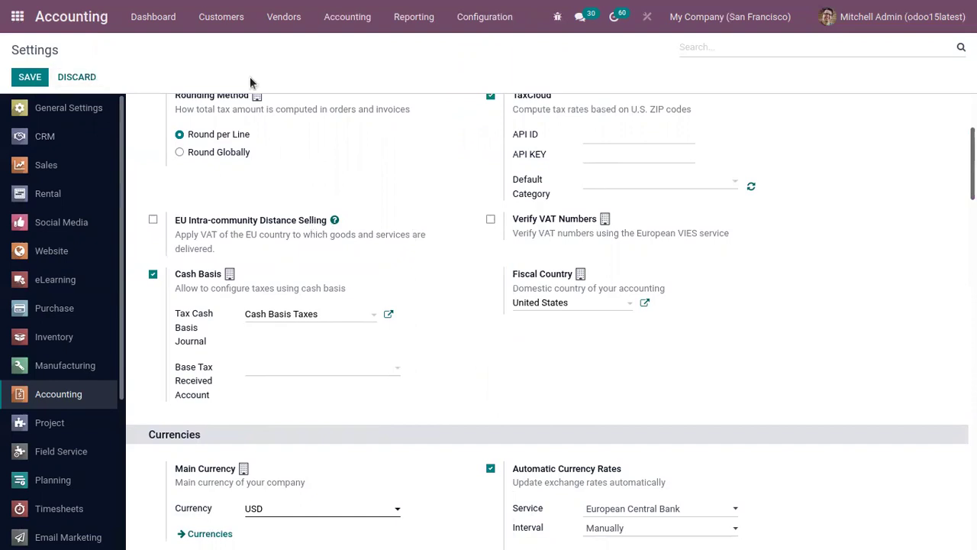
Open the Tax 20.00% record from the Taxes list for editing.
{"action": "left_click", "coordinate": [485, 19]}
{"action": "scroll", "coordinate": [605, 112], "scroll_direction": "down", "scroll_amount": 2}
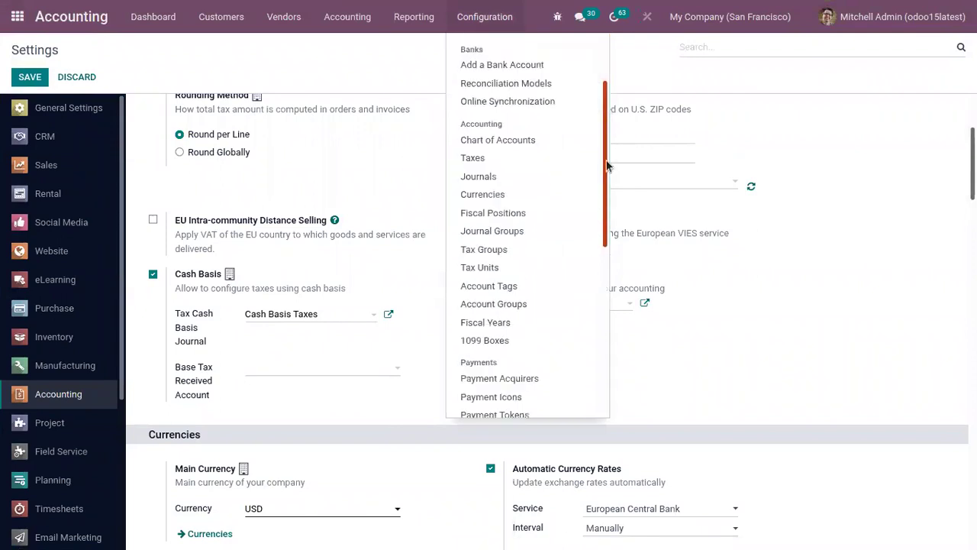
{"action": "left_click", "coordinate": [496, 149]}
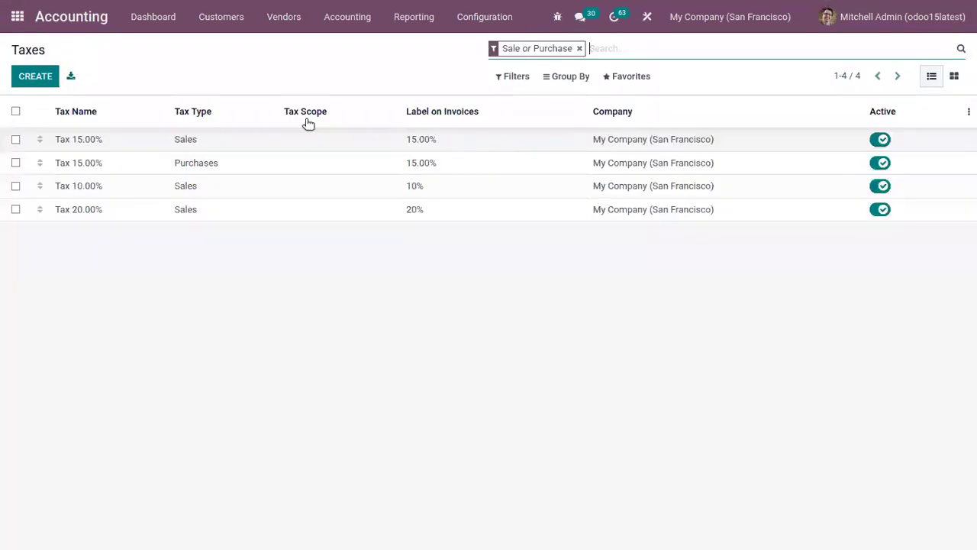
{"action": "left_click", "coordinate": [128, 209]}
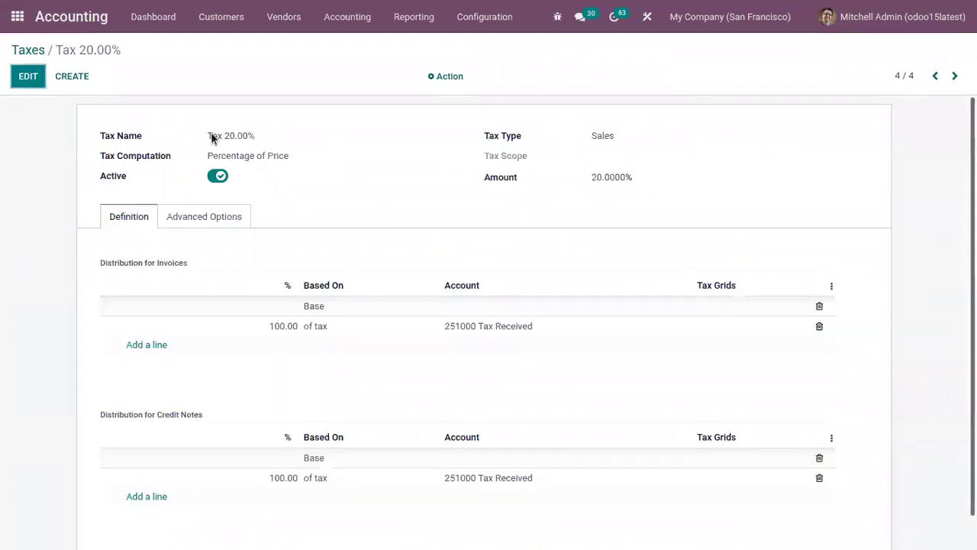
{"action": "left_click", "coordinate": [34, 79]}
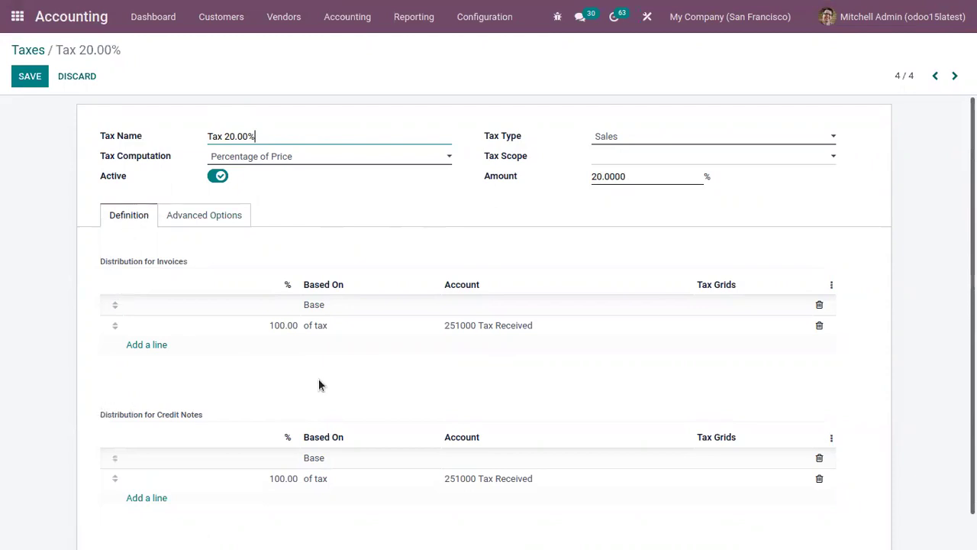
{"action": "mouse_move", "coordinate": [460, 331]}
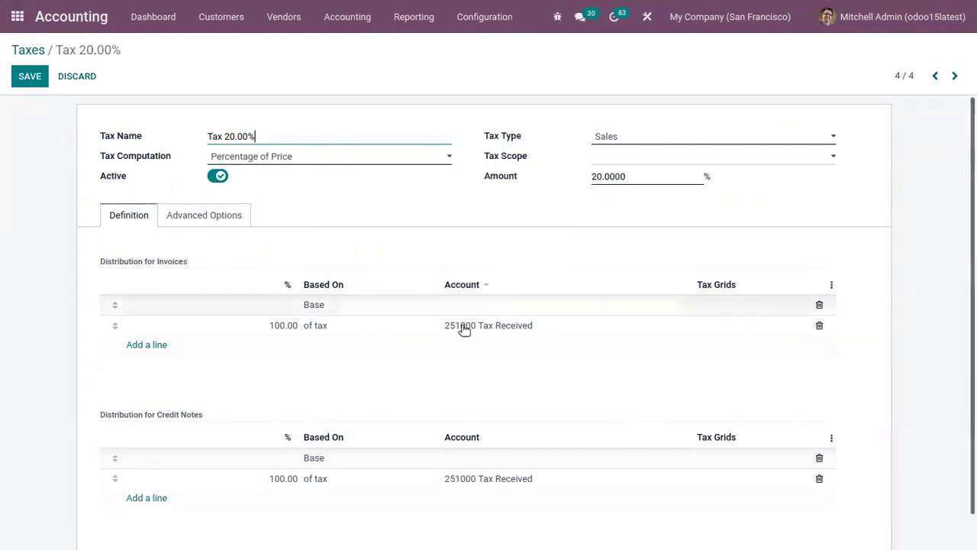
Set Tax 20.00% exigibility to Based on Payment with transition account 100500 Temporary Tax Account, and save.
{"action": "left_click", "coordinate": [191, 214]}
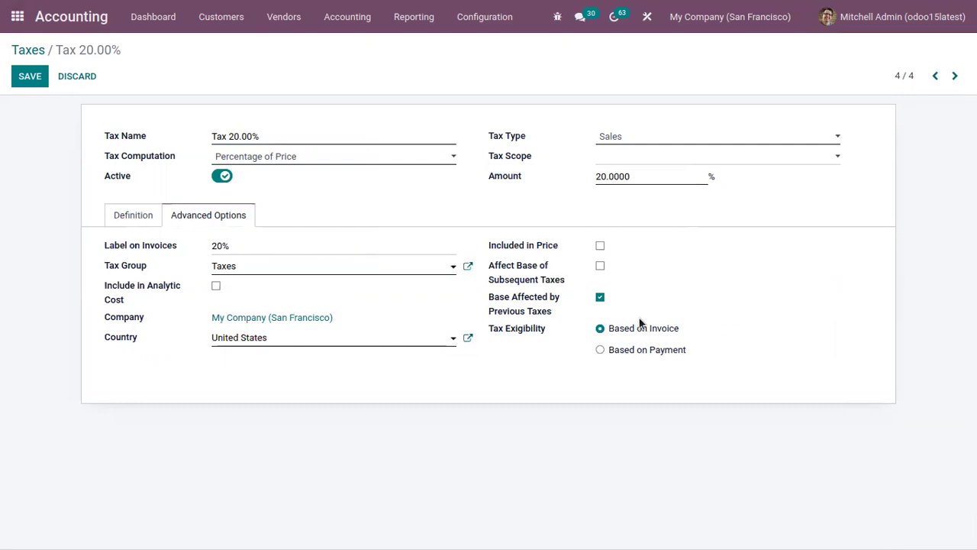
{"action": "left_click", "coordinate": [661, 352]}
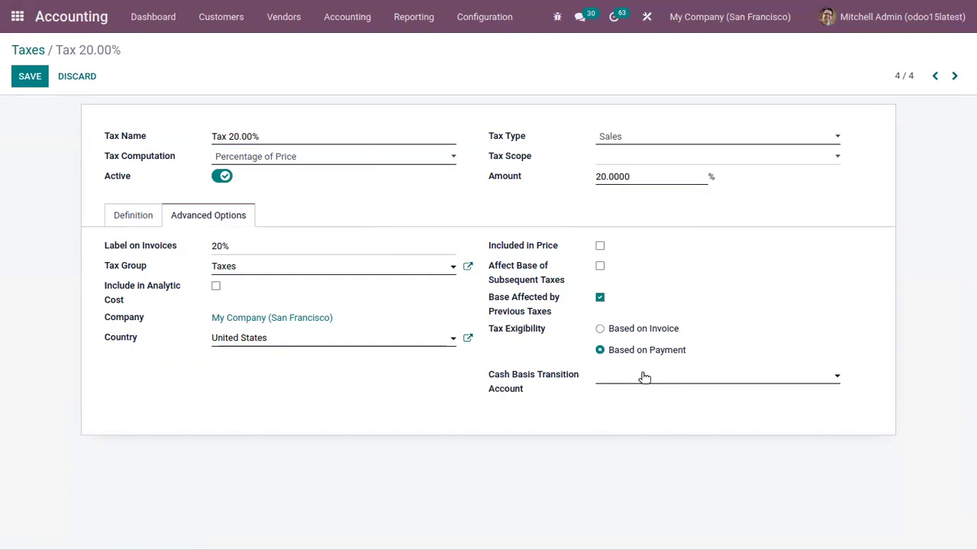
{"action": "left_click", "coordinate": [644, 376]}
{"action": "left_click", "coordinate": [661, 395]}
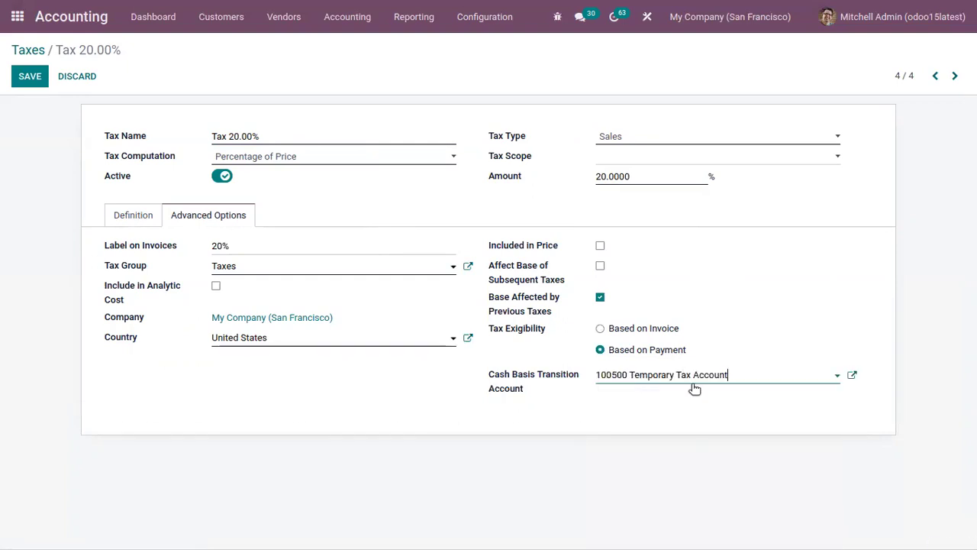
{"action": "left_click", "coordinate": [853, 375]}
{"action": "left_click", "coordinate": [219, 346]}
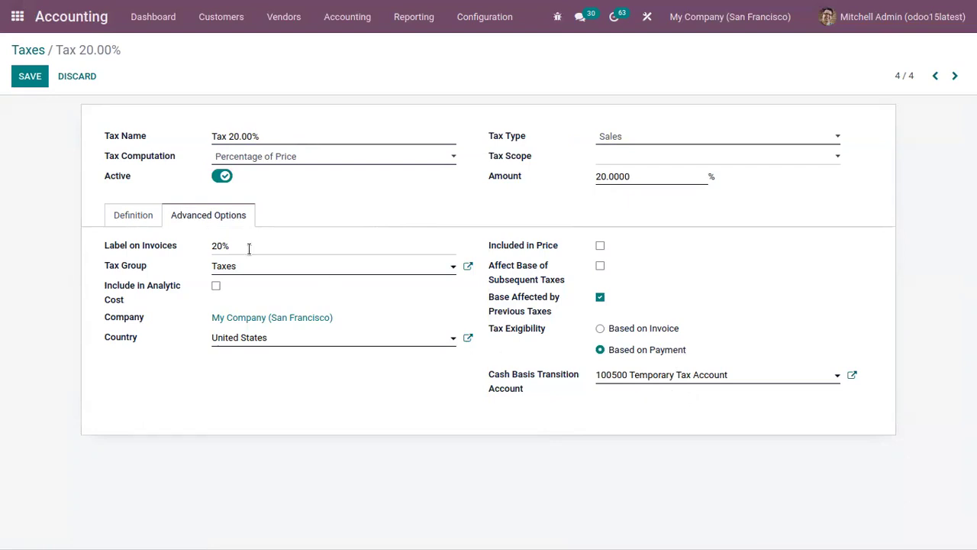
{"action": "left_click", "coordinate": [151, 215]}
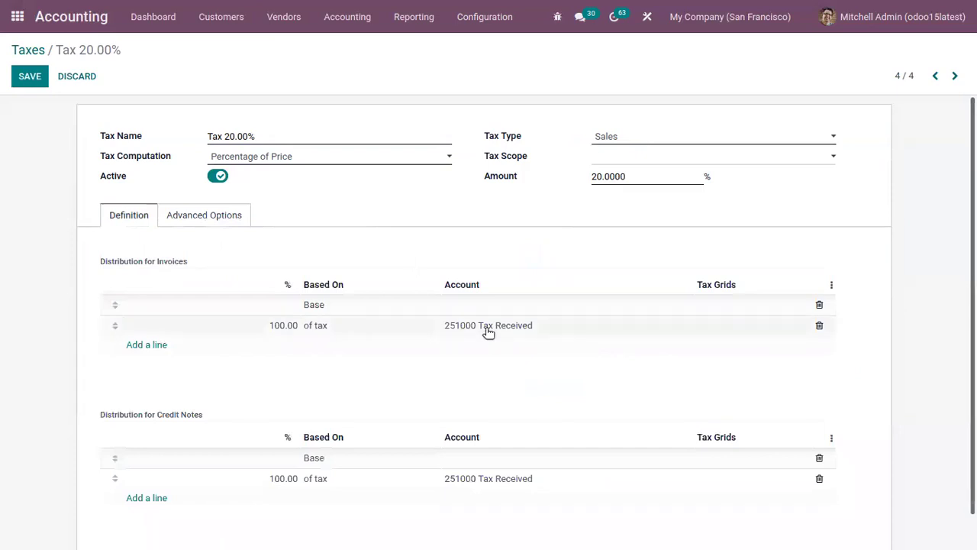
{"action": "left_click", "coordinate": [205, 218]}
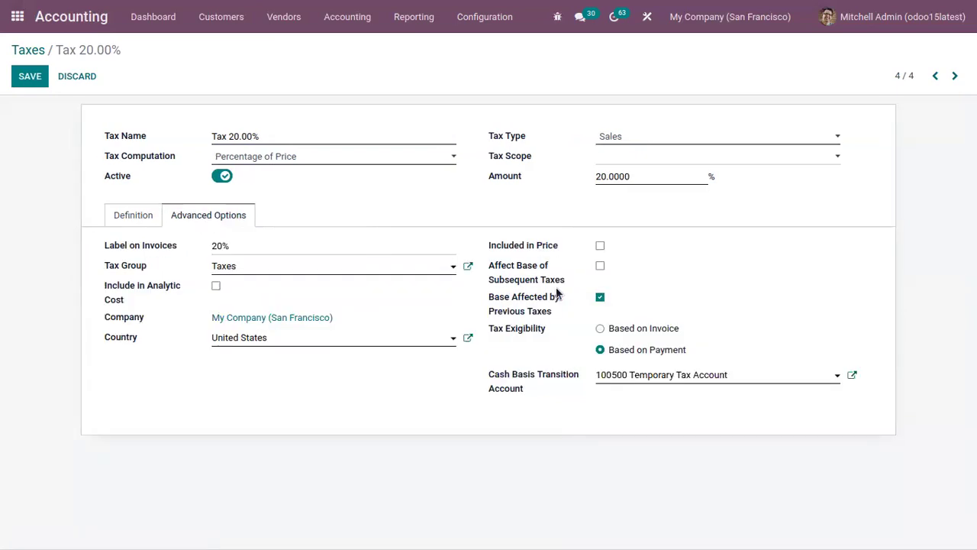
{"action": "left_click", "coordinate": [31, 77]}
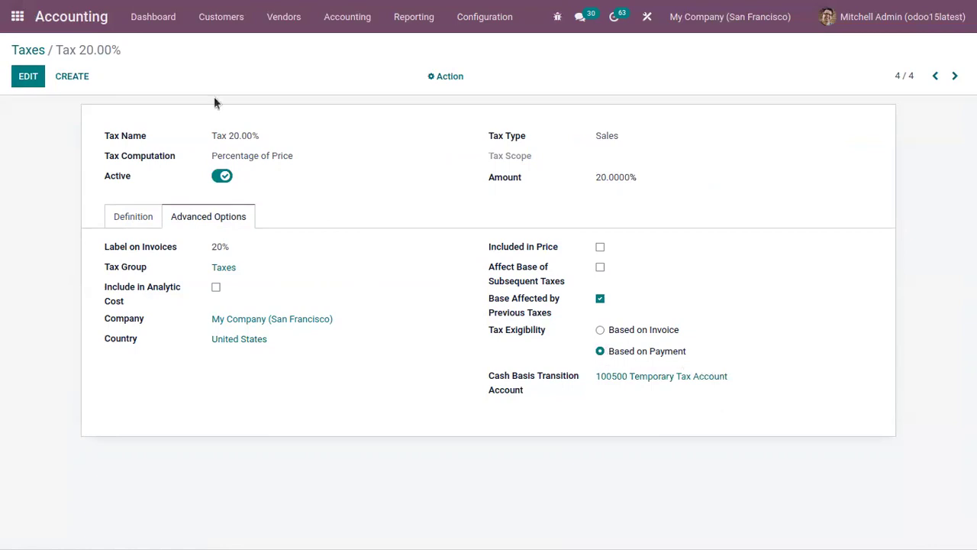
{"action": "left_click", "coordinate": [231, 21]}
{"action": "left_click", "coordinate": [233, 47]}
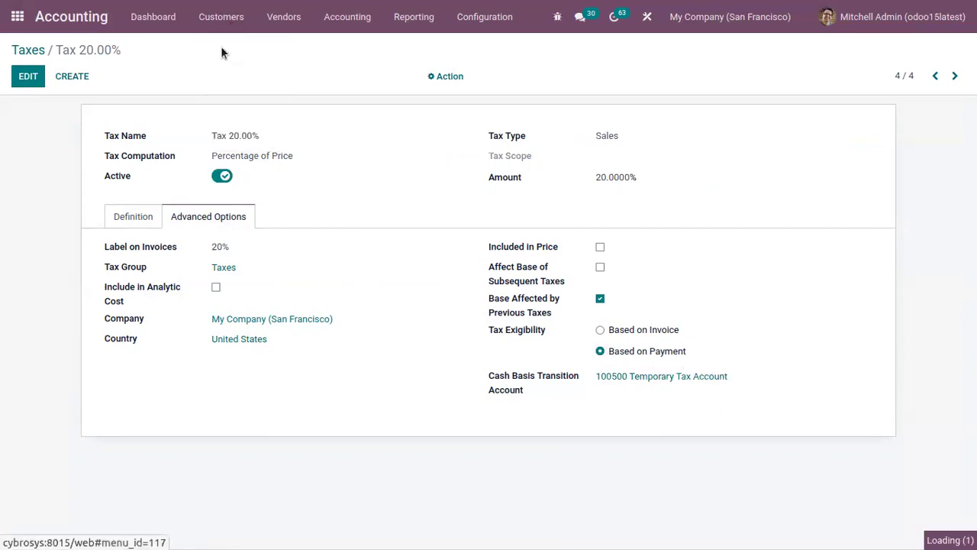
Start a new customer invoice for Lumber Inc dated 7 December 2021.
{"action": "left_click", "coordinate": [35, 78]}
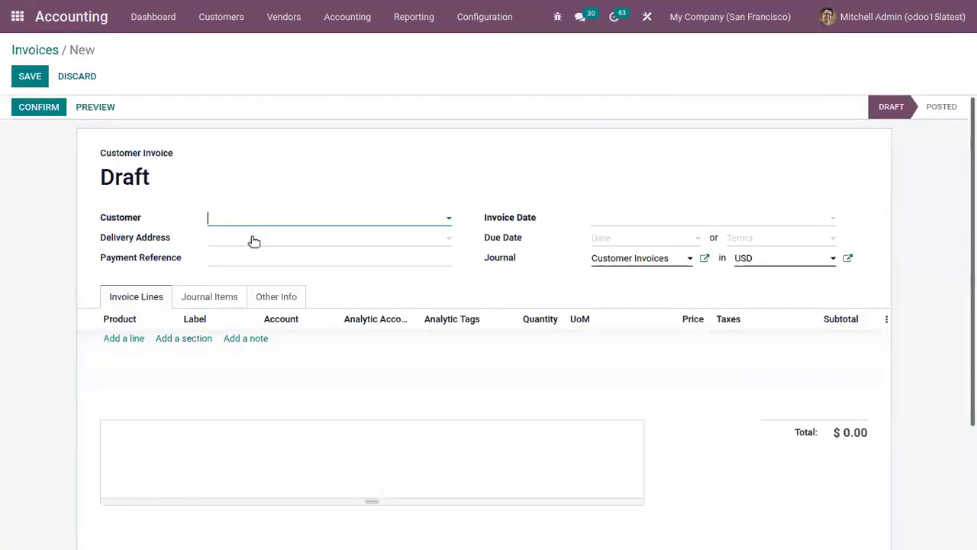
{"action": "left_click", "coordinate": [247, 220]}
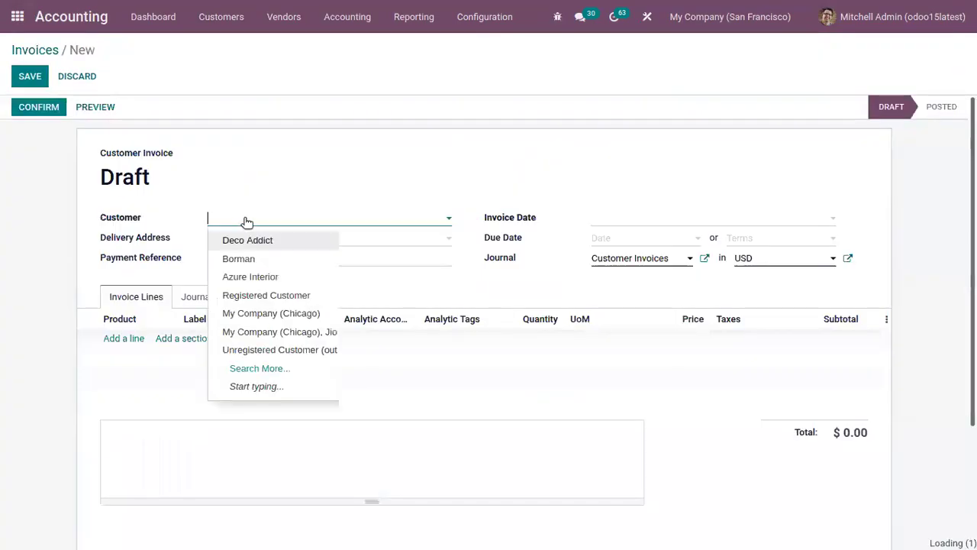
{"action": "left_click", "coordinate": [268, 367]}
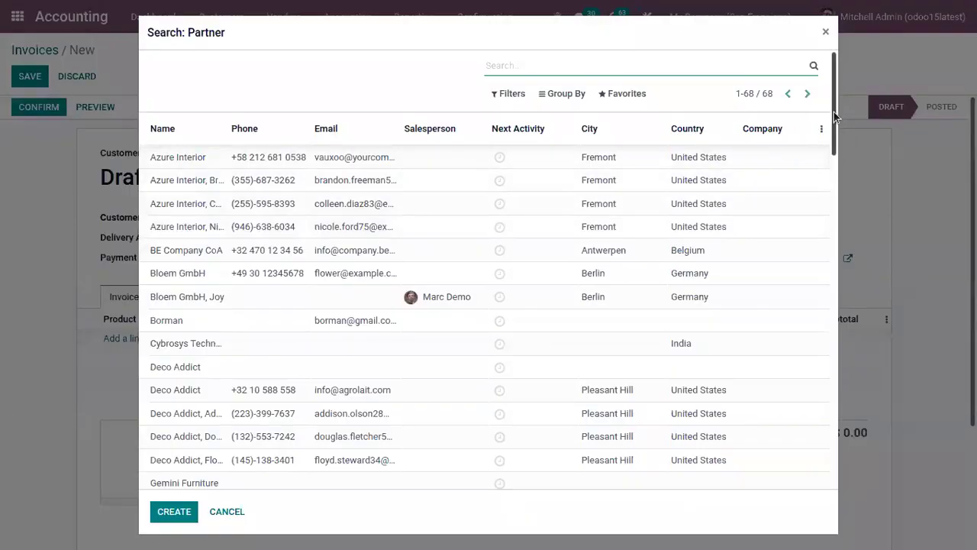
{"action": "left_click_drag", "start_coordinate": [834, 112], "coordinate": [835, 211]}
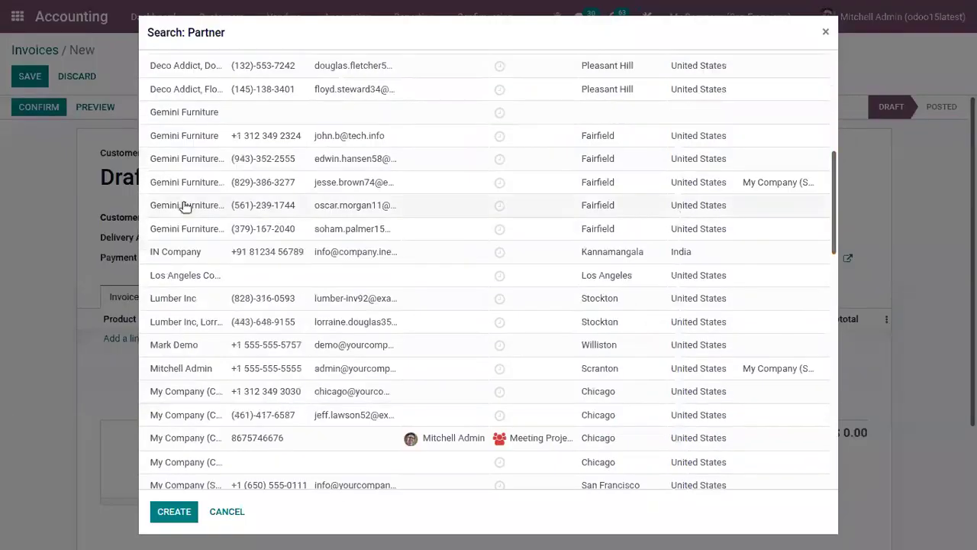
{"action": "left_click", "coordinate": [217, 299]}
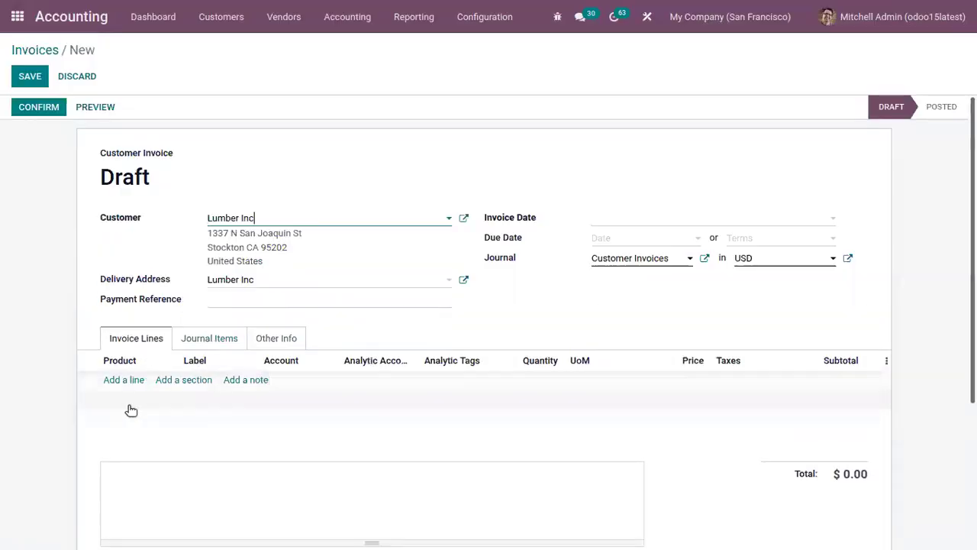
{"action": "left_click", "coordinate": [646, 217]}
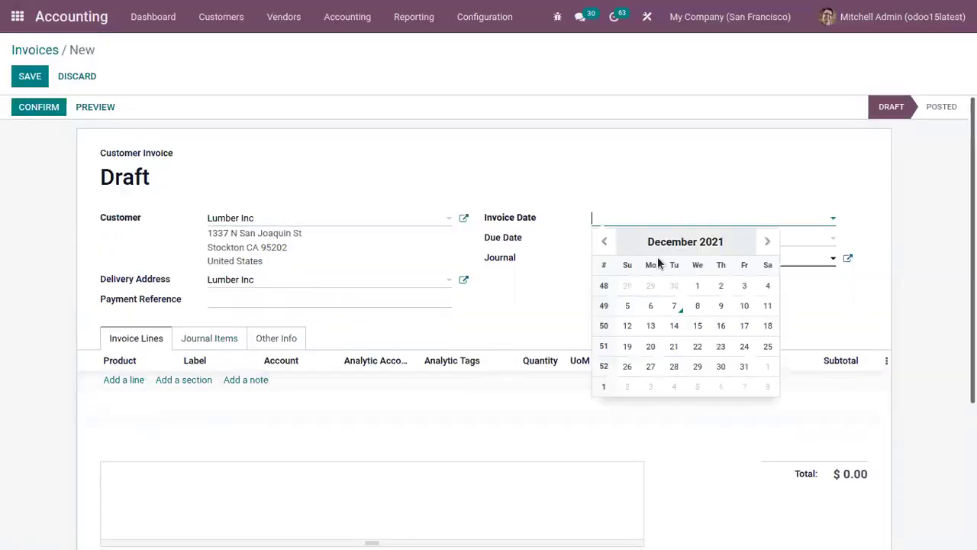
{"action": "left_click", "coordinate": [675, 305]}
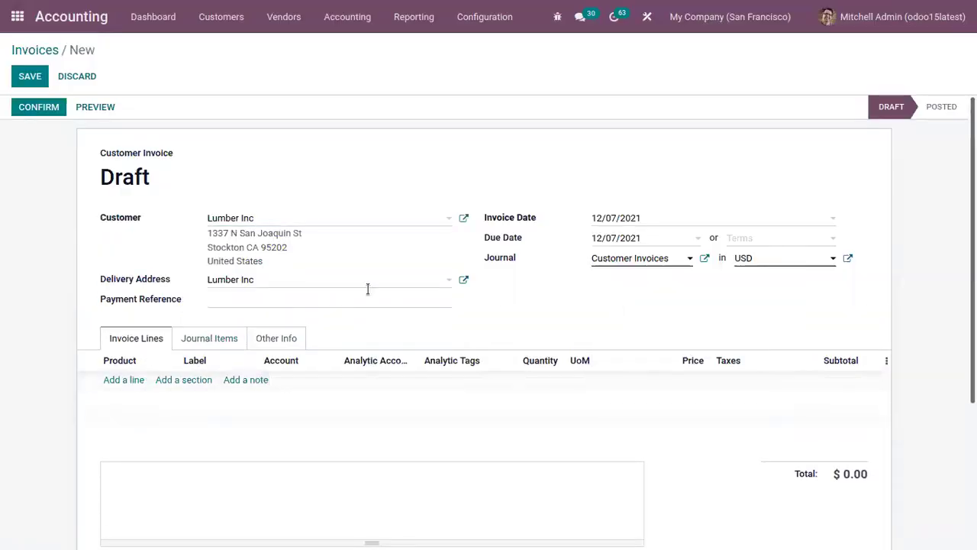
Add a Bag line with Tax 20.00% replacing Tax 15.00%, then confirm the invoice.
{"action": "left_click", "coordinate": [126, 379]}
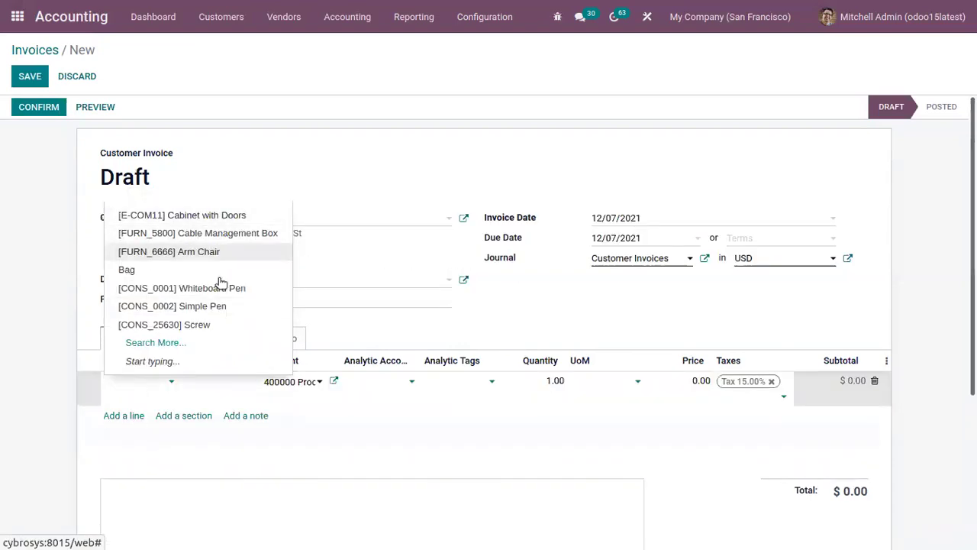
{"action": "left_click", "coordinate": [197, 271]}
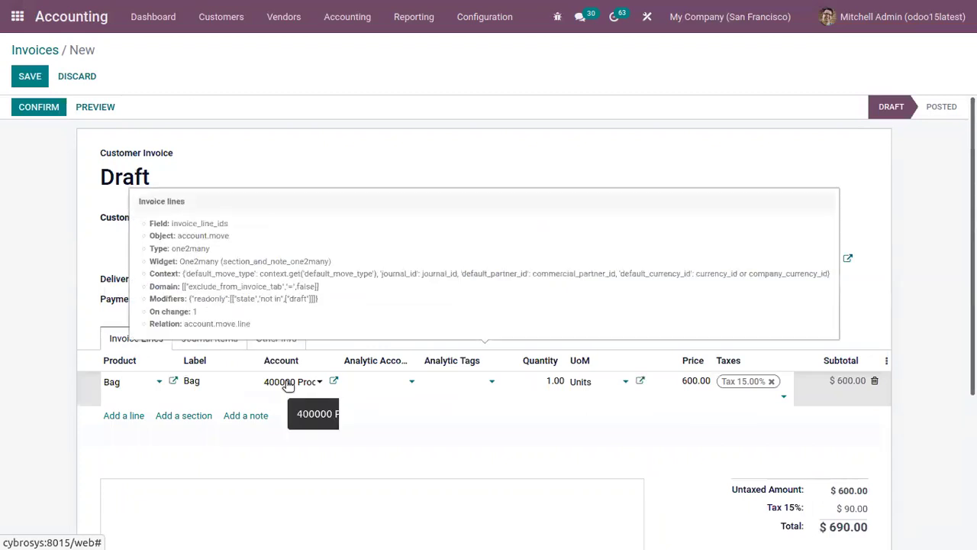
{"action": "left_click", "coordinate": [773, 384]}
{"action": "left_click", "coordinate": [752, 387]}
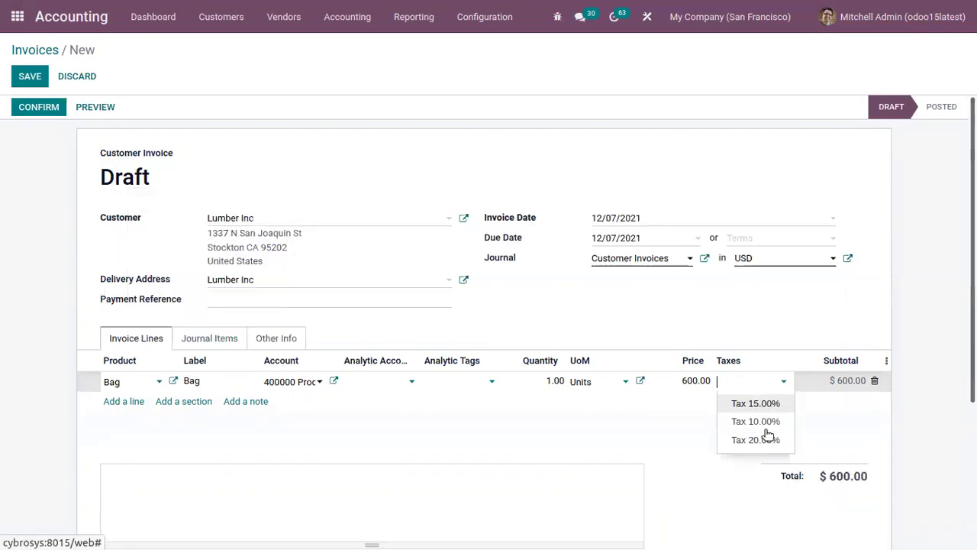
{"action": "left_click", "coordinate": [766, 440]}
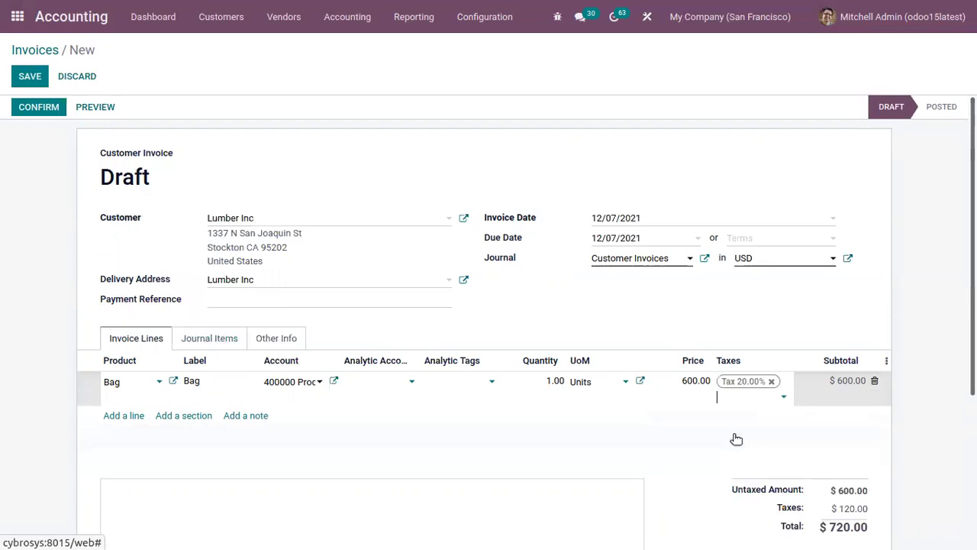
{"action": "left_click", "coordinate": [38, 107]}
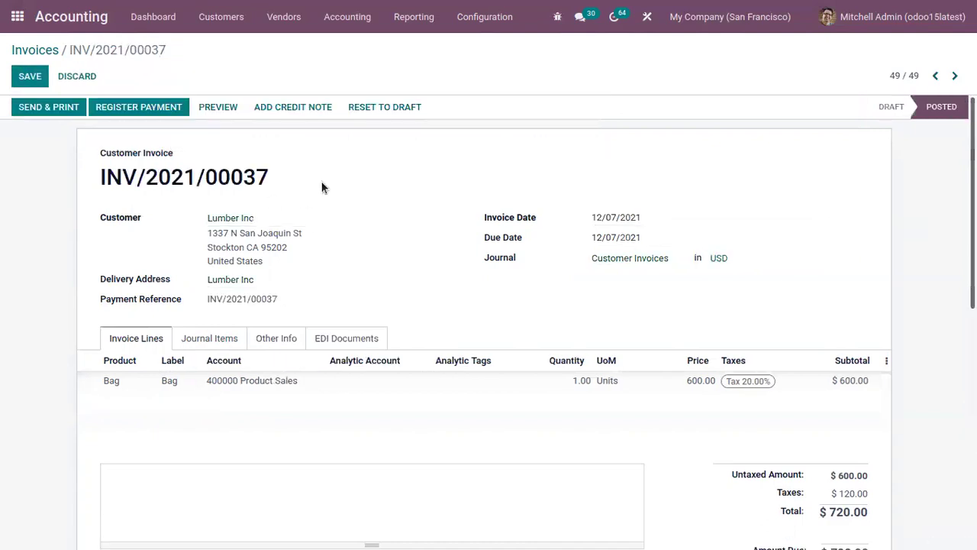
Check the journal items showing $120.00 tax on 100500 Temporary Tax Account, then save the invoice.
{"action": "left_click", "coordinate": [214, 340]}
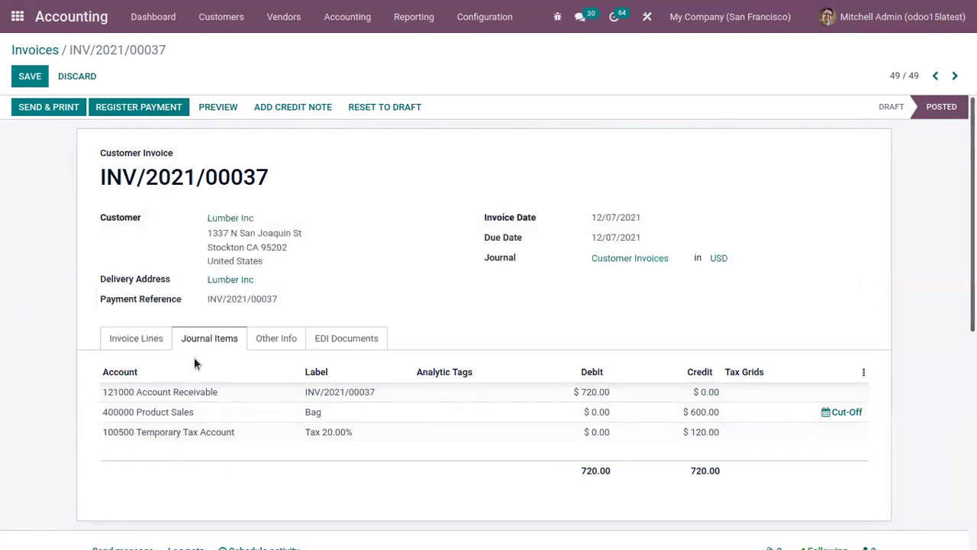
{"action": "mouse_move", "coordinate": [189, 432]}
{"action": "key", "text": "alt+s"}
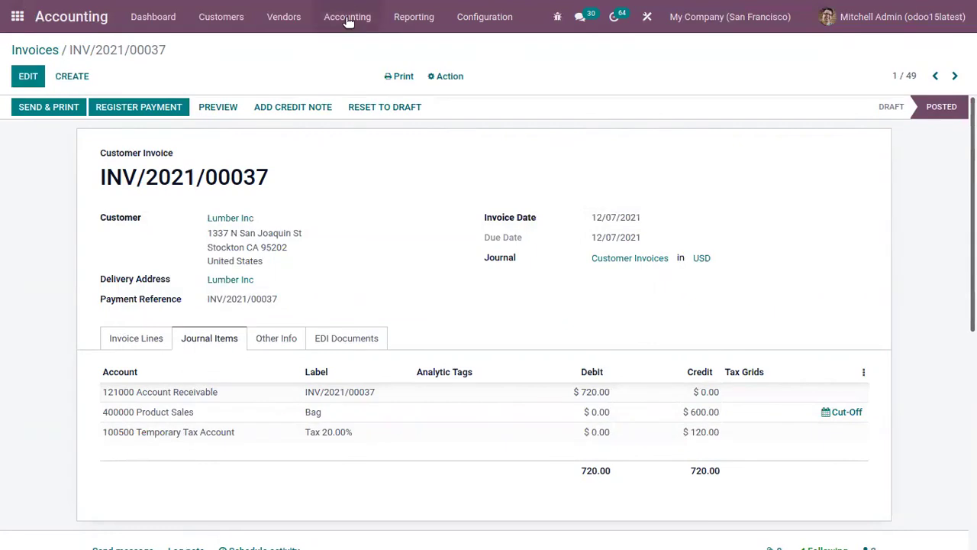
Open the Dec 2021 Tax Report showing $1,110.00 sales tax and $90,165.00 purchase tax.
{"action": "left_click", "coordinate": [348, 18]}
{"action": "left_click", "coordinate": [414, 17]}
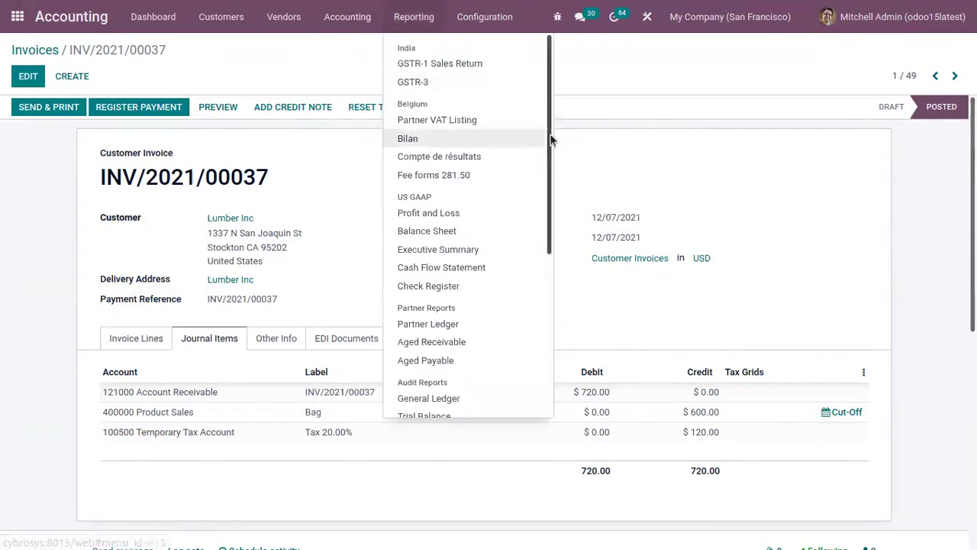
{"action": "left_click_drag", "start_coordinate": [550, 134], "coordinate": [554, 300]}
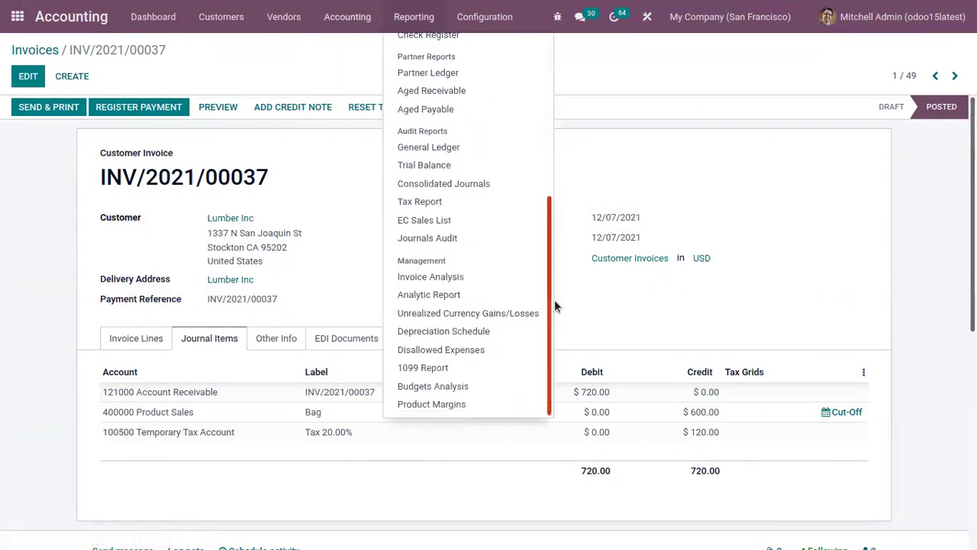
{"action": "left_click", "coordinate": [475, 201]}
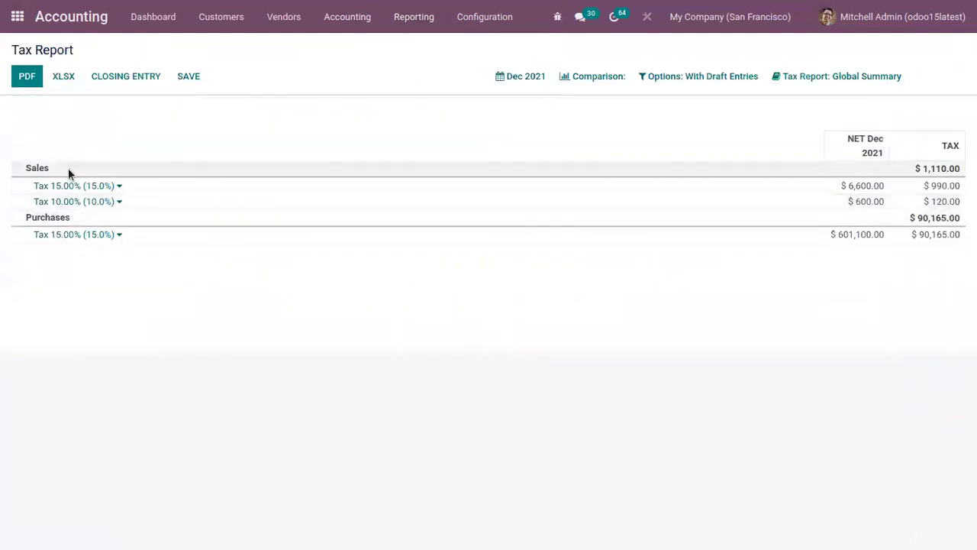
{"action": "left_click", "coordinate": [529, 76]}
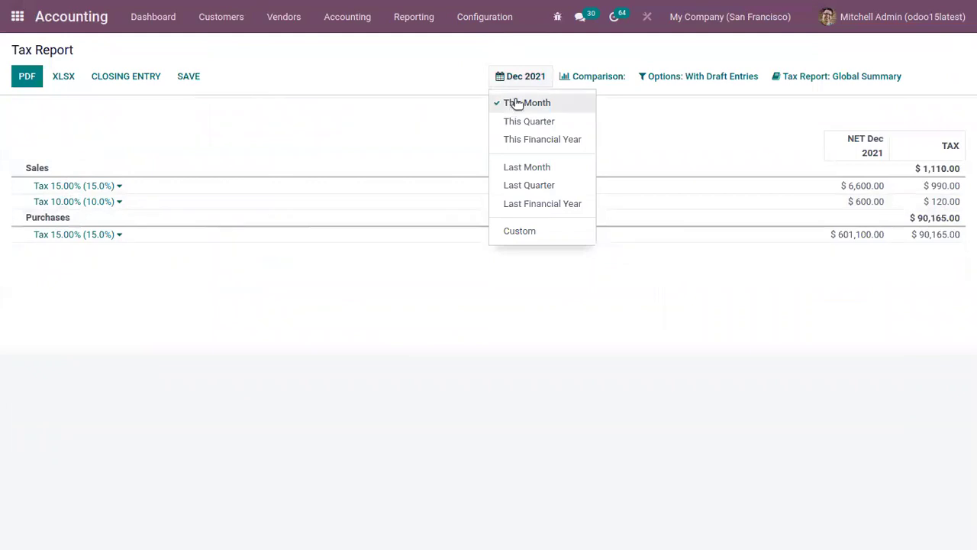
{"action": "left_click", "coordinate": [517, 103]}
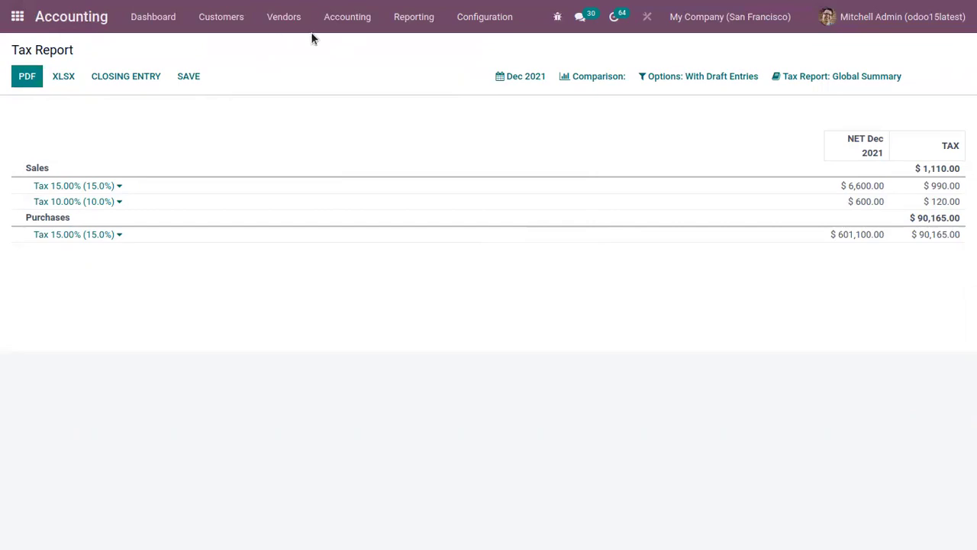
{"action": "left_click", "coordinate": [229, 20]}
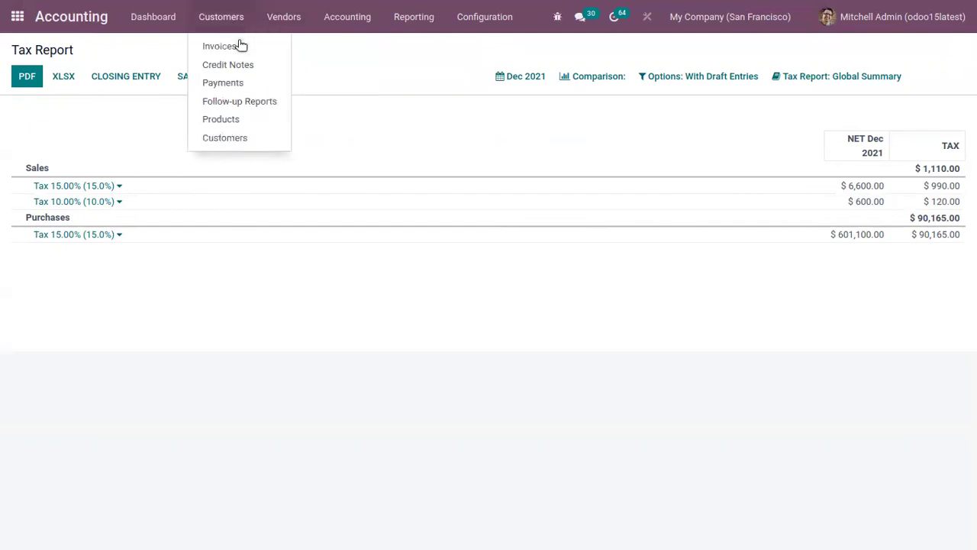
Open invoice INV/2021/00037 and register its full $720.00 bank payment.
{"action": "left_click", "coordinate": [229, 46]}
{"action": "left_click", "coordinate": [200, 290]}
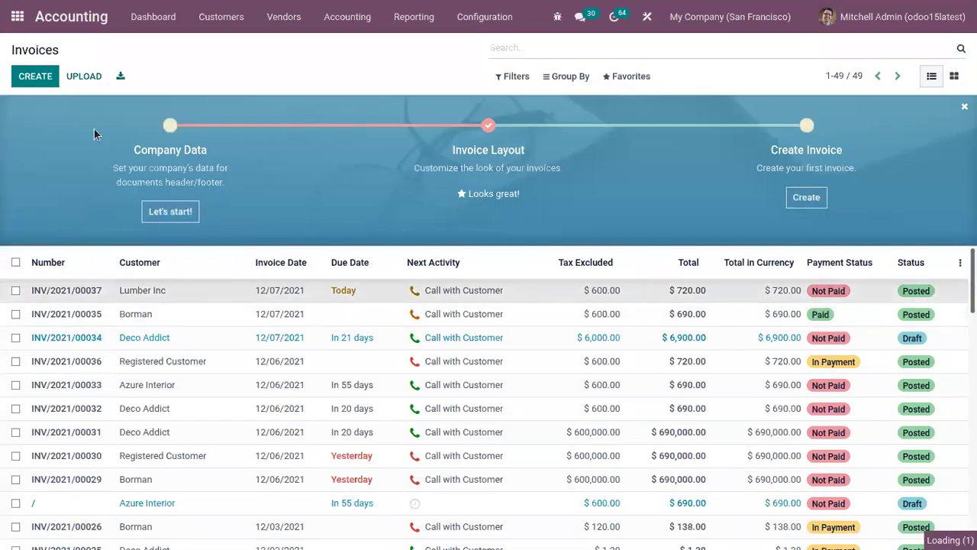
{"action": "left_click", "coordinate": [111, 108]}
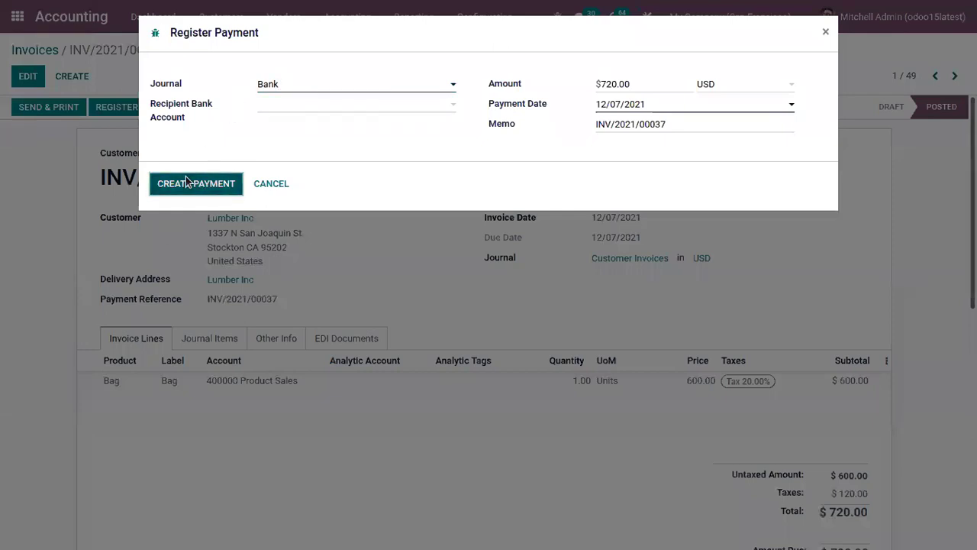
{"action": "left_click", "coordinate": [186, 181]}
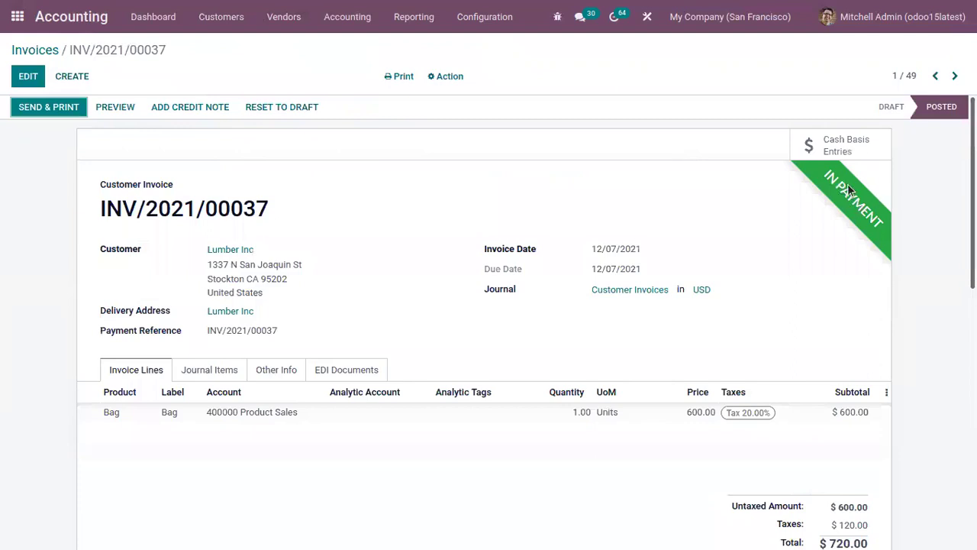
Open cash basis entry CABA/2021/12/0007 from the invoice's Cash Basis Entries.
{"action": "left_click", "coordinate": [861, 145]}
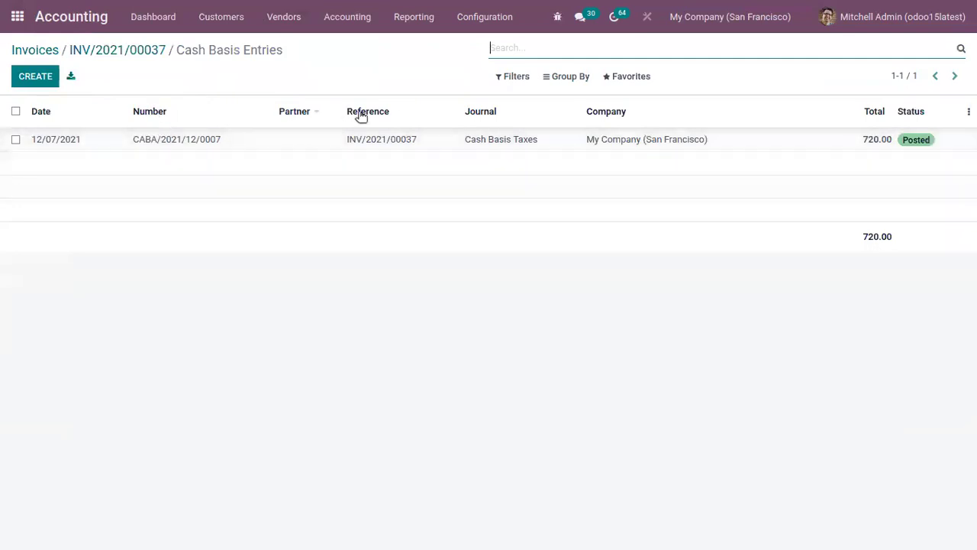
{"action": "left_click", "coordinate": [473, 141]}
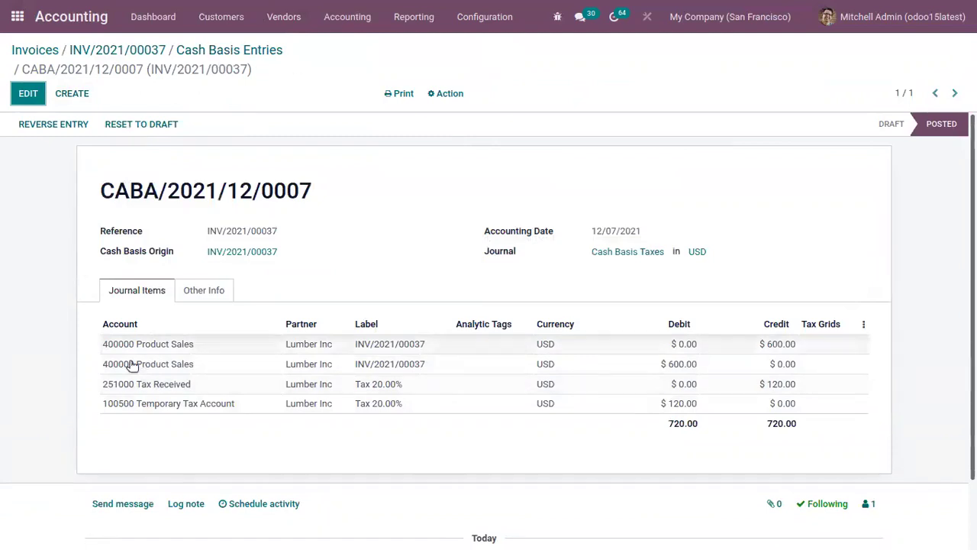
{"action": "mouse_move", "coordinate": [168, 391]}
Return to INV/2021/00037, check its $720.00 total, then go to the Accounting Dashboard.
{"action": "left_click", "coordinate": [212, 48]}
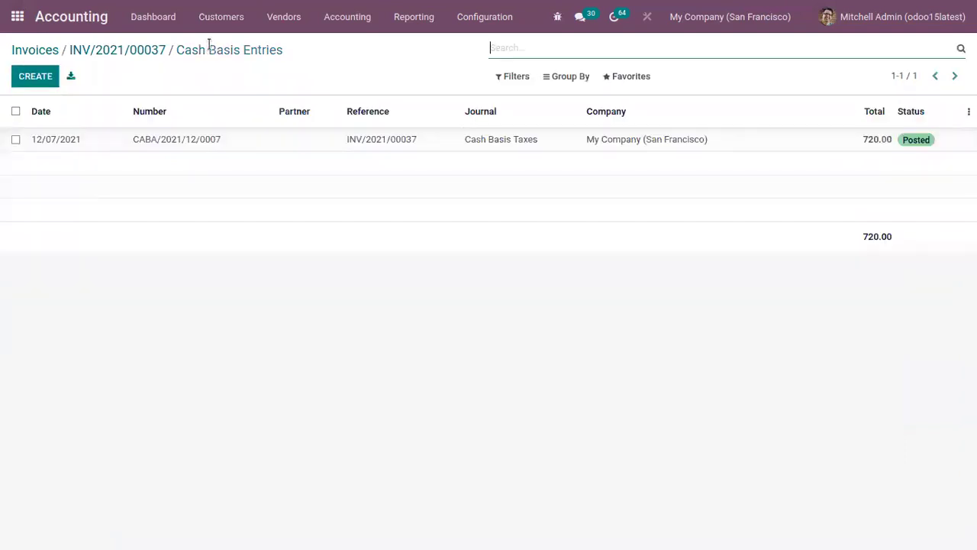
{"action": "left_click", "coordinate": [136, 50]}
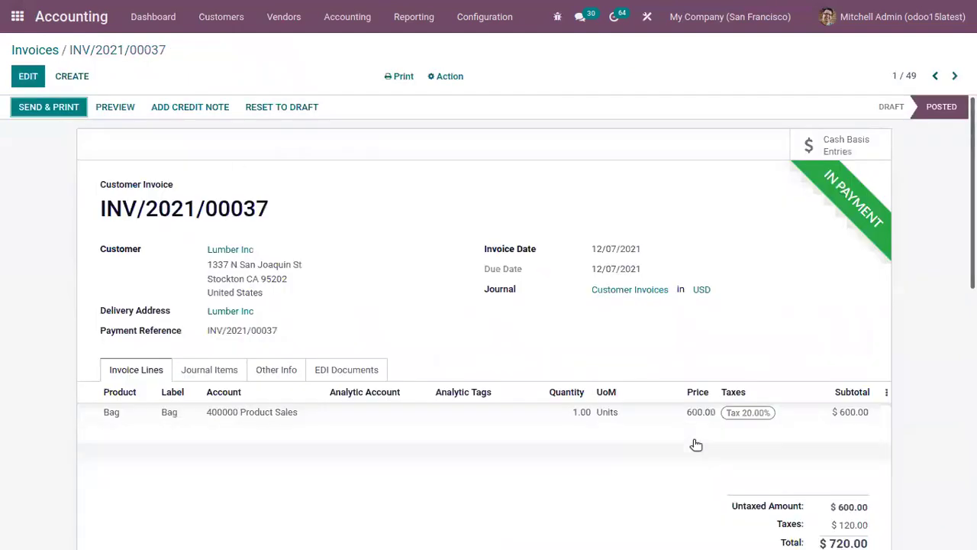
{"action": "scroll", "coordinate": [857, 427], "scroll_direction": "down", "scroll_amount": 3}
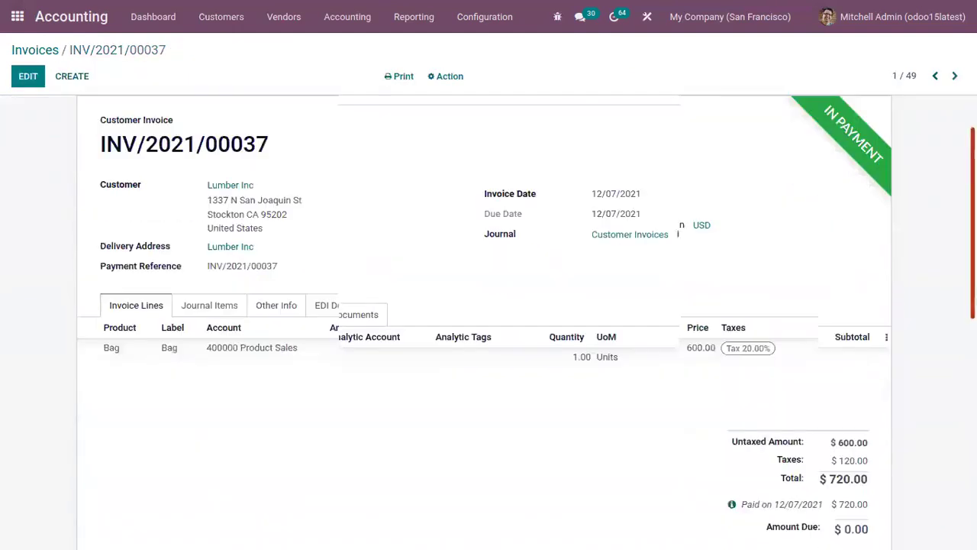
{"action": "scroll", "coordinate": [489, 306], "scroll_direction": "up", "scroll_amount": 2}
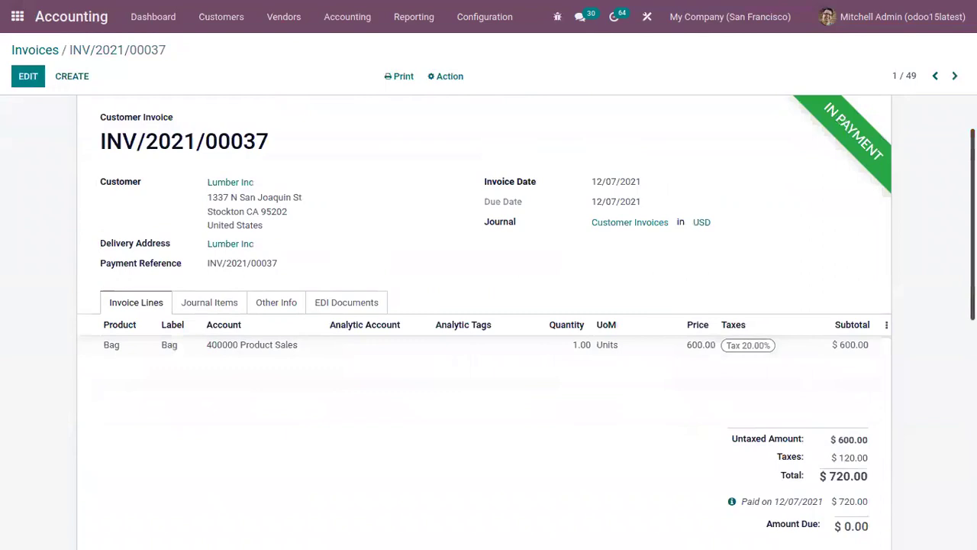
{"action": "scroll", "coordinate": [489, 305], "scroll_direction": "down", "scroll_amount": 1}
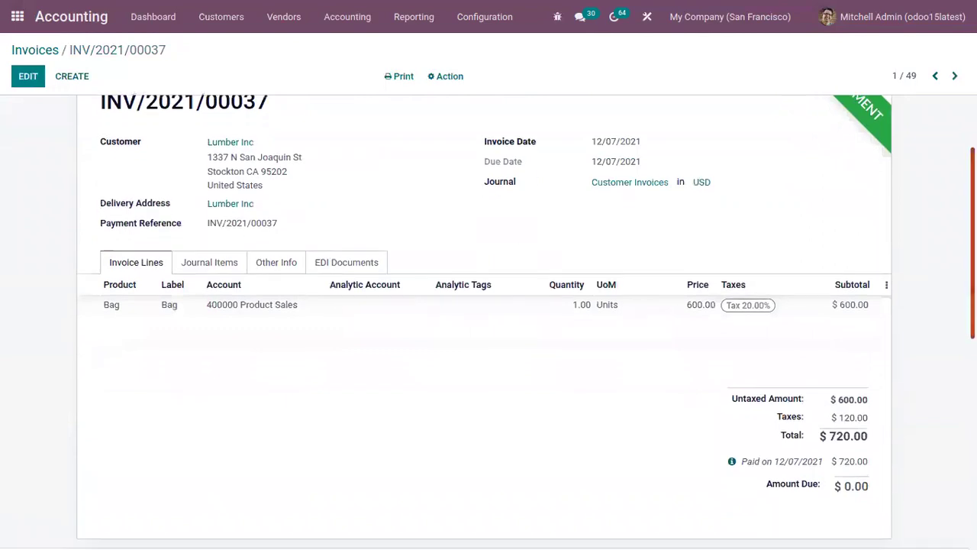
{"action": "double_click", "coordinate": [847, 436]}
{"action": "scroll", "coordinate": [488, 305], "scroll_direction": "up", "scroll_amount": 2}
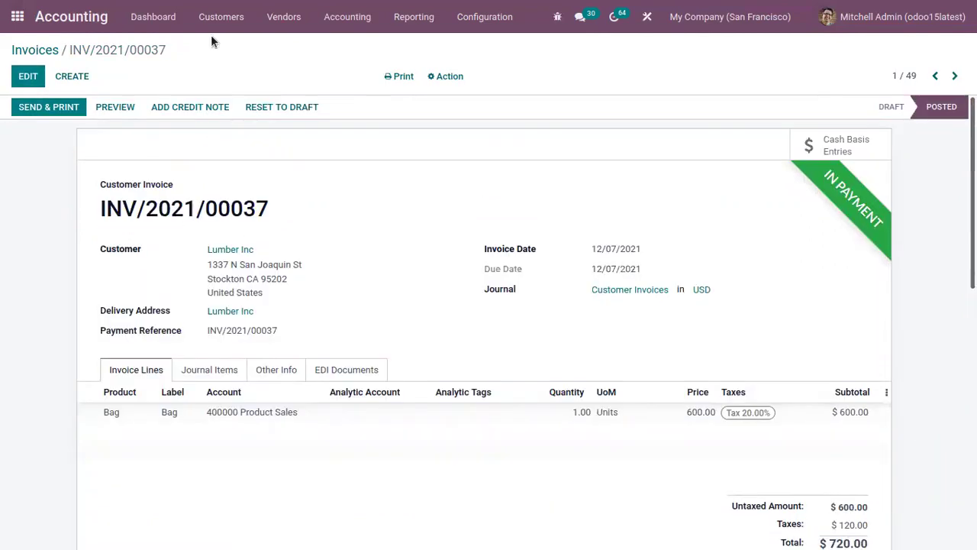
{"action": "left_click", "coordinate": [141, 17]}
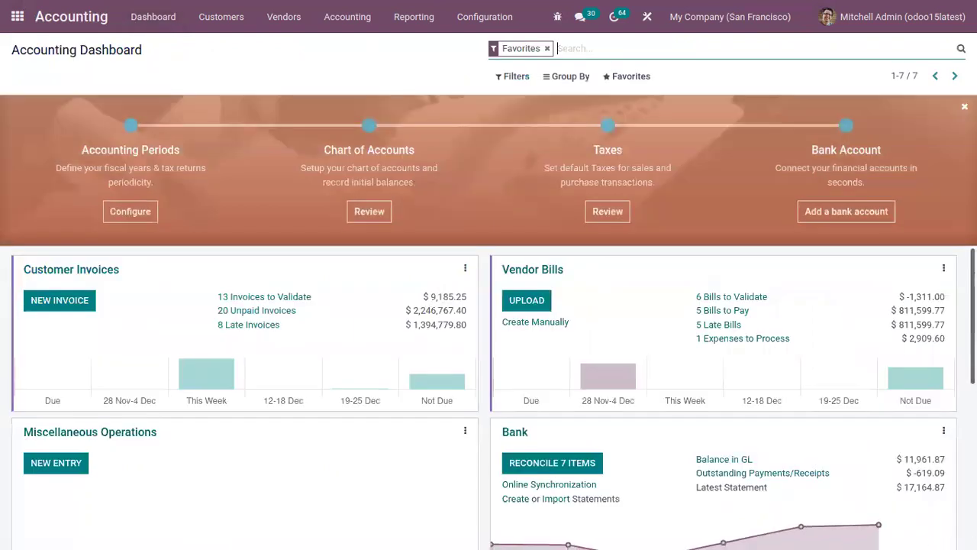
Create a new bank statement named bnk/lumber in the Bank journal.
{"action": "scroll", "coordinate": [626, 415], "scroll_direction": "down", "scroll_amount": 3}
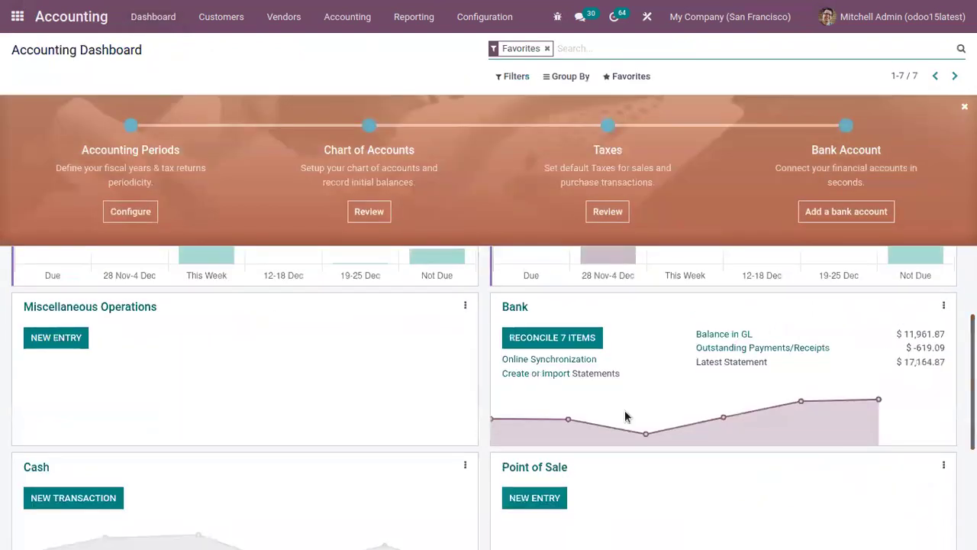
{"action": "left_click", "coordinate": [516, 374]}
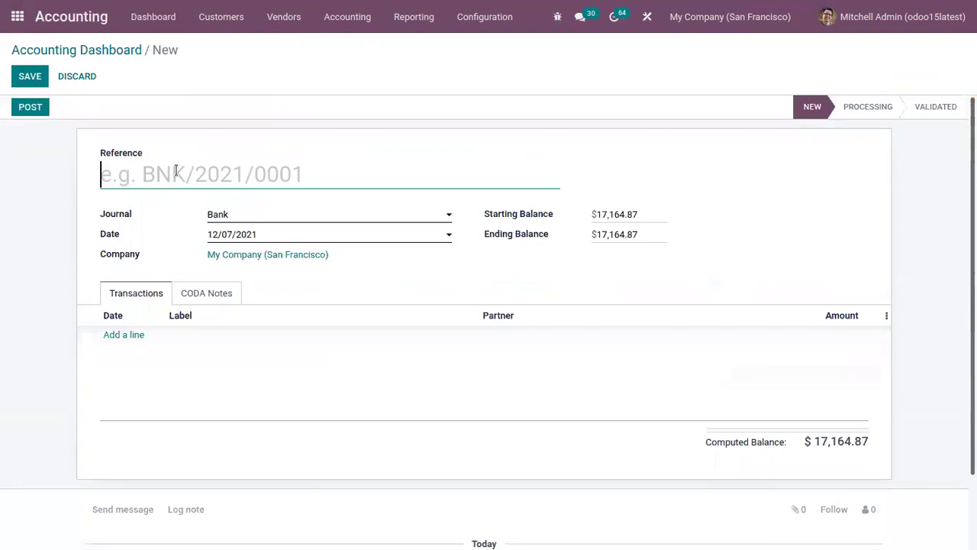
{"action": "type", "text": "bnk"}
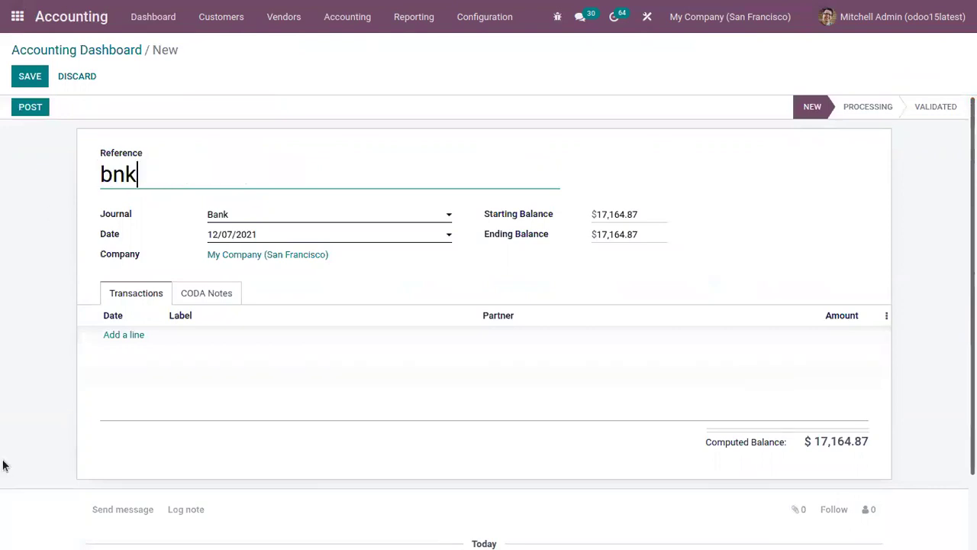
{"action": "type", "text": "/lumber"}
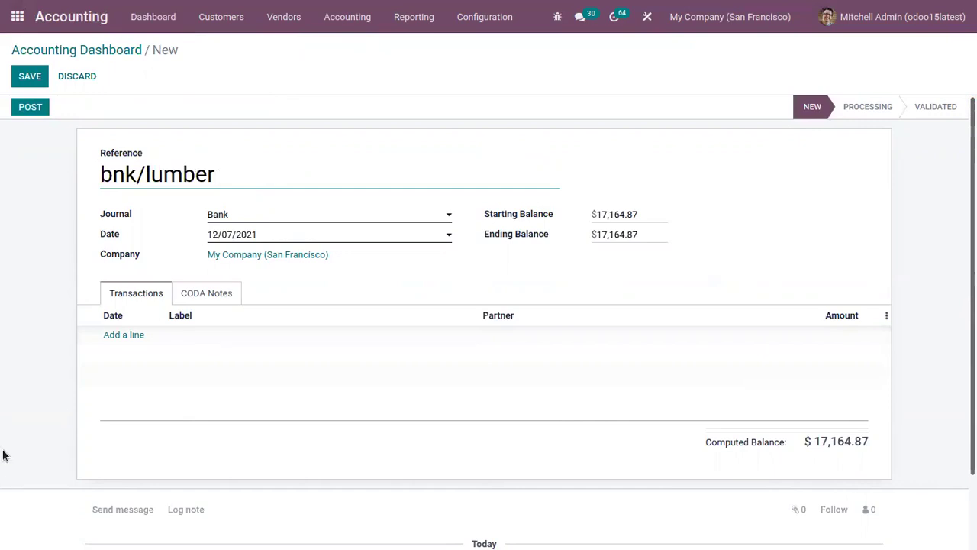
{"action": "left_click", "coordinate": [226, 215]}
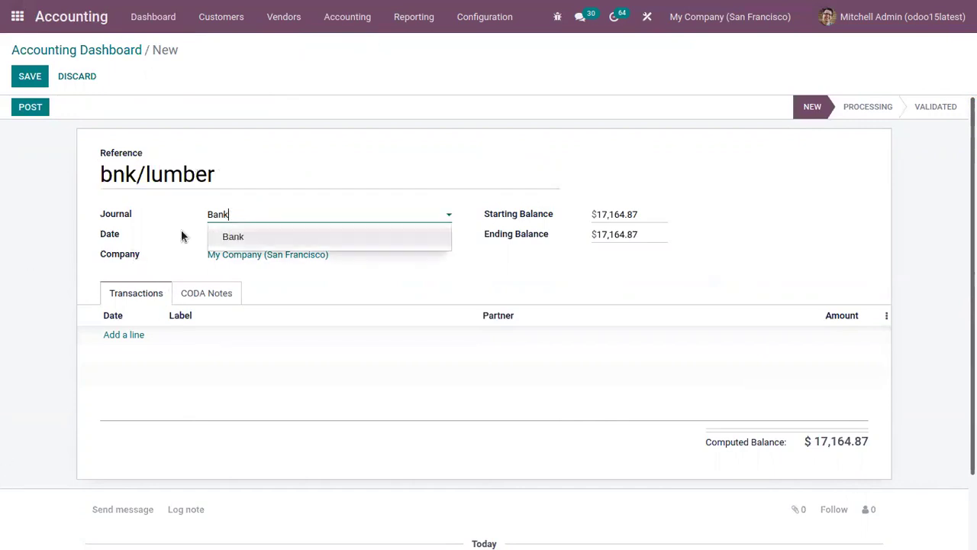
{"action": "left_click", "coordinate": [164, 221]}
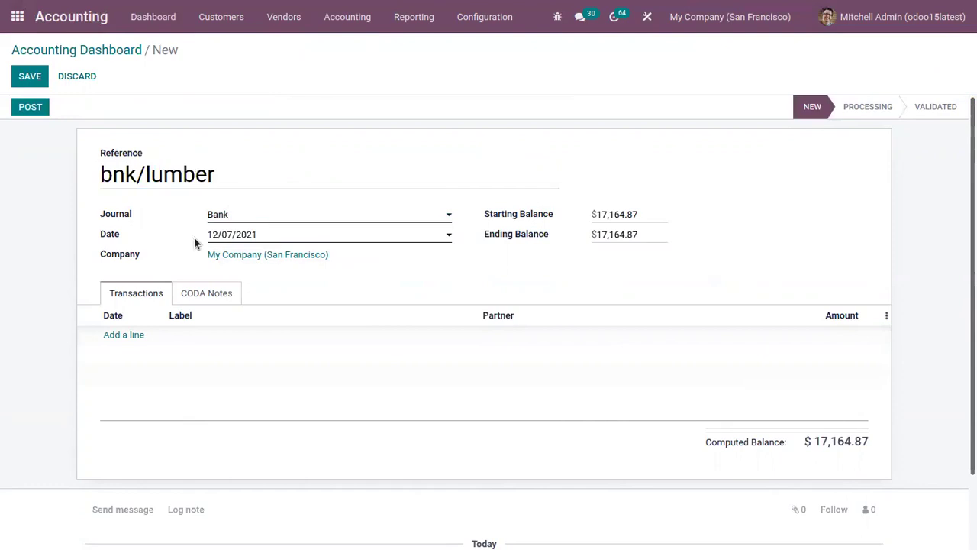
Add a lumber/bag line for Lumber Inc at 720 and save, giving balance $17,884.87.
{"action": "left_click", "coordinate": [123, 335]}
{"action": "left_click", "coordinate": [196, 335]}
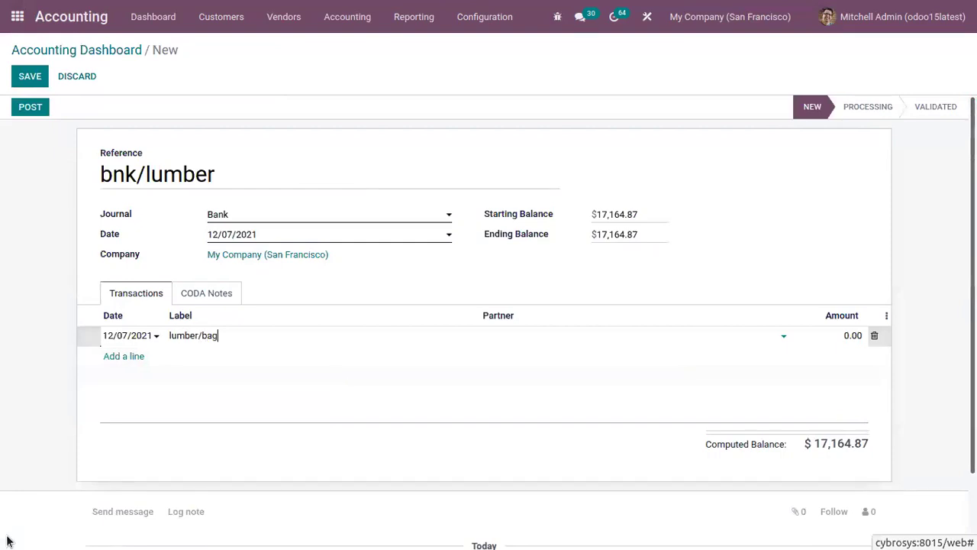
{"action": "left_click", "coordinate": [544, 336]}
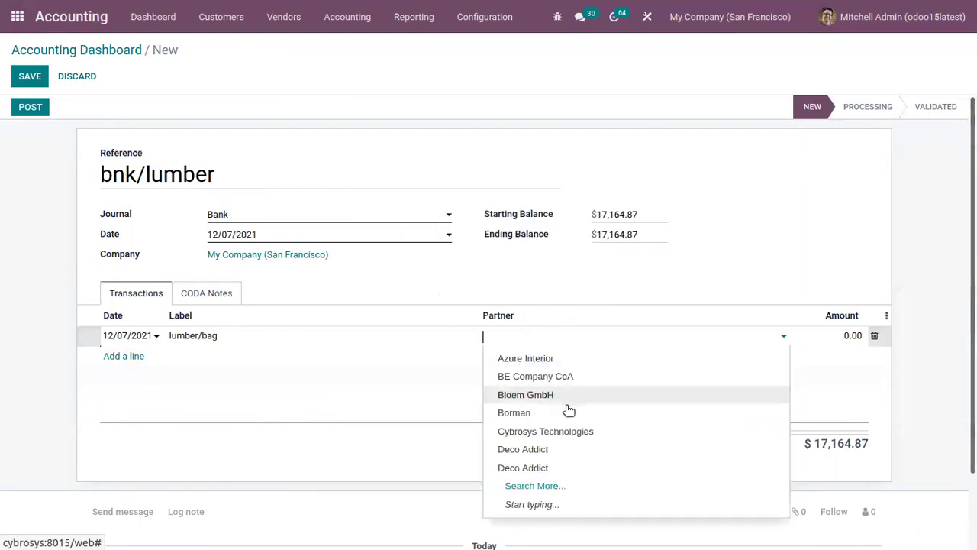
{"action": "type", "text": "l"}
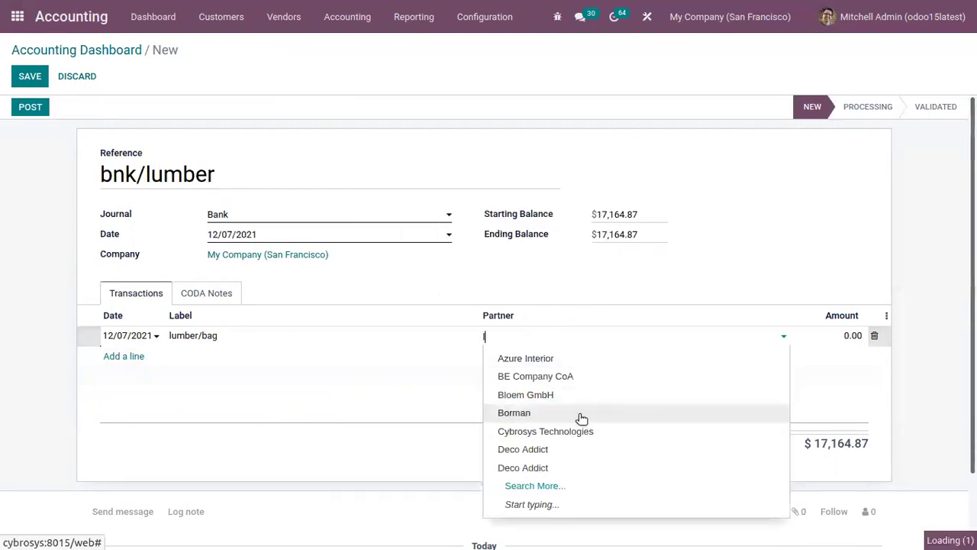
{"action": "type", "text": "um"}
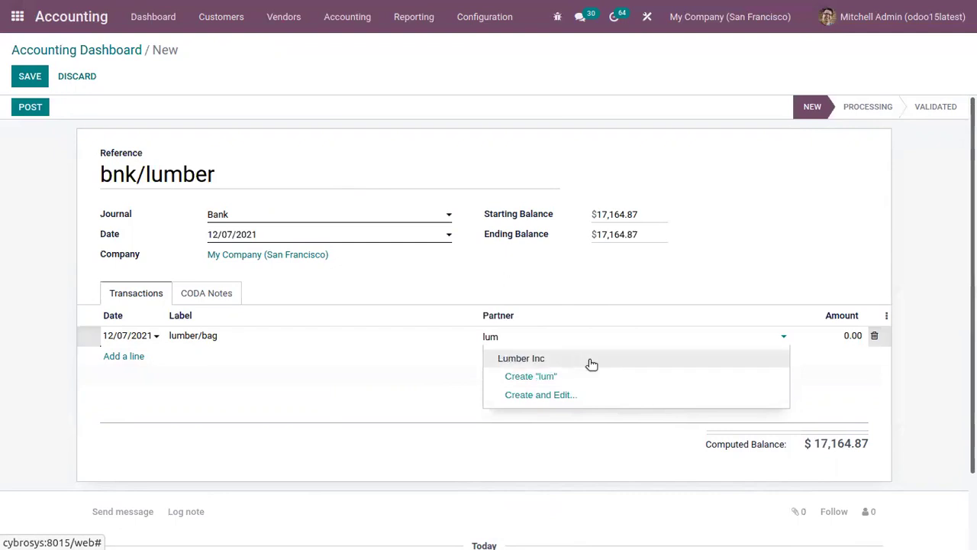
{"action": "left_click", "coordinate": [590, 359]}
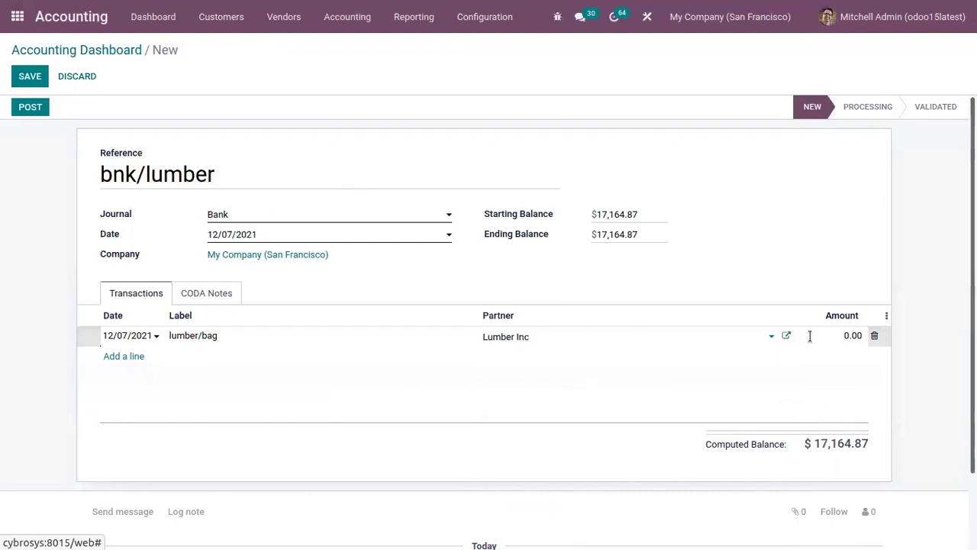
{"action": "left_click", "coordinate": [809, 336]}
{"action": "type", "text": "720"}
{"action": "left_click", "coordinate": [34, 75]}
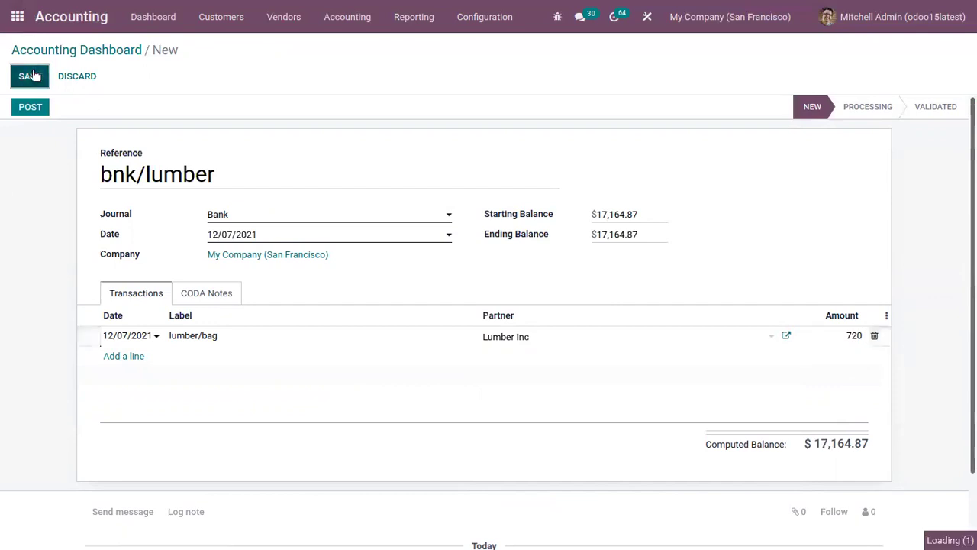
{"action": "left_click_drag", "start_coordinate": [815, 474], "coordinate": [869, 474]}
{"action": "key", "text": "ctrl+c"}
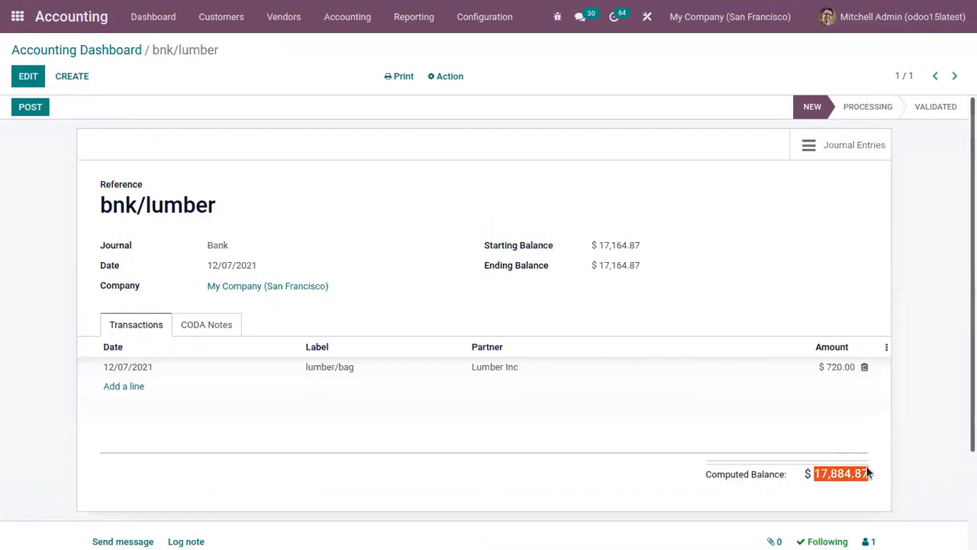
Set the bnk/lumber statement's ending balance to 17,884.87 and post it.
{"action": "left_click", "coordinate": [28, 78]}
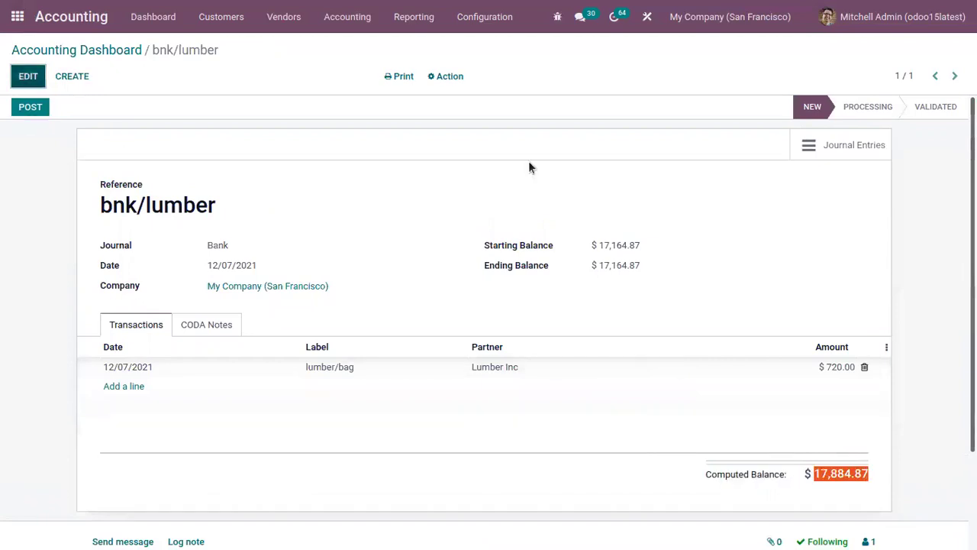
{"action": "left_click_drag", "start_coordinate": [646, 267], "coordinate": [562, 244]}
{"action": "key", "text": "ctrl+v"}
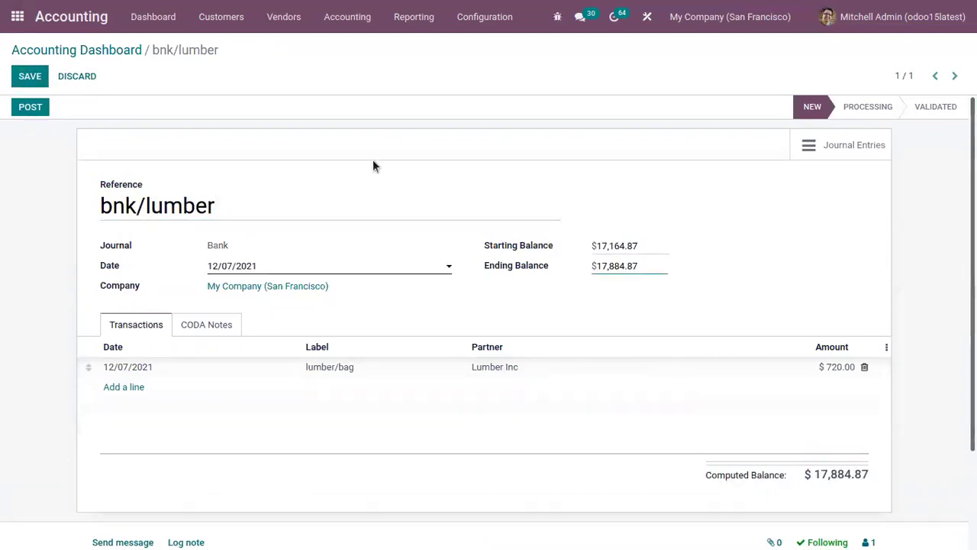
{"action": "left_click", "coordinate": [27, 107]}
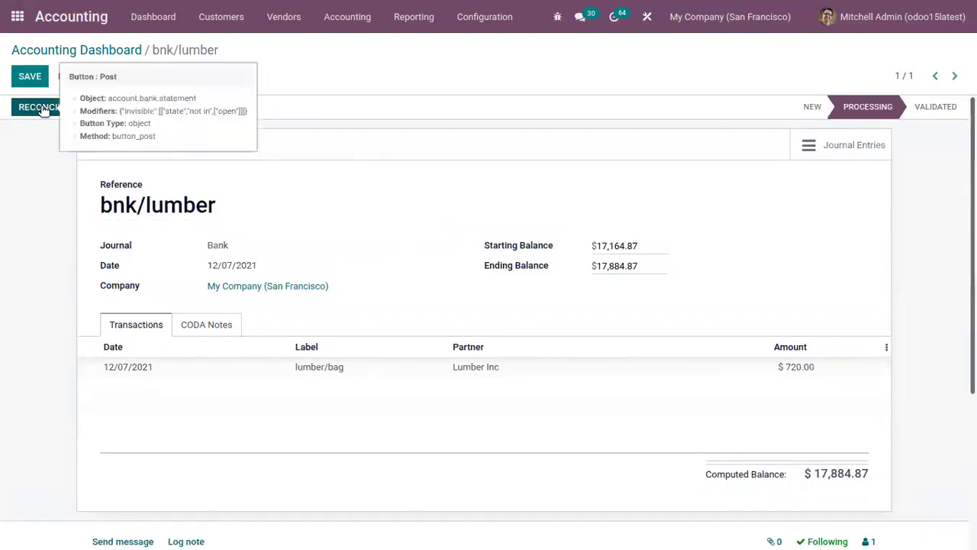
Reconcile the statement line with the $720.00 Lumber Inc payment and return to bank statements.
{"action": "left_click", "coordinate": [42, 108]}
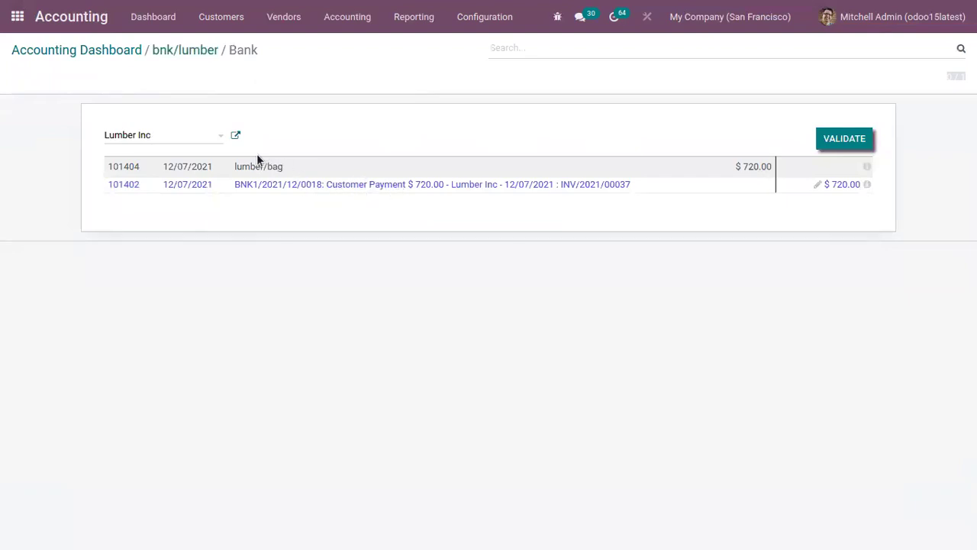
{"action": "left_click", "coordinate": [833, 139]}
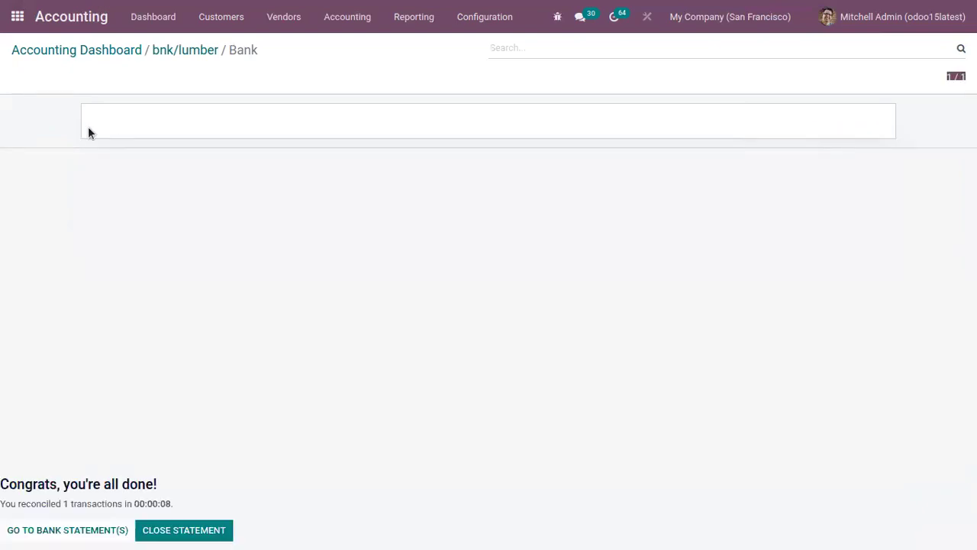
{"action": "left_click", "coordinate": [67, 530]}
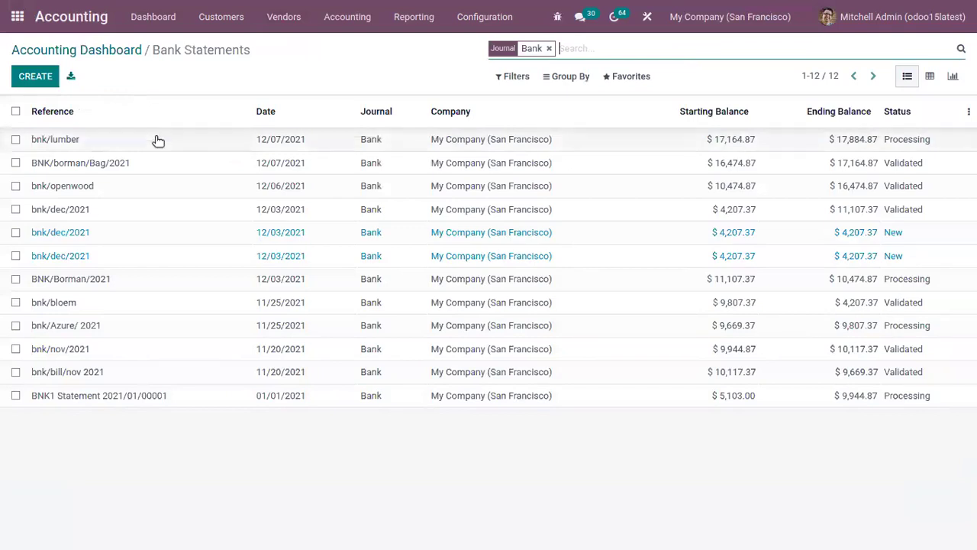
Validate the bnk/lumber statement and go to the Accounting Journal Entries list.
{"action": "left_click", "coordinate": [153, 139]}
{"action": "left_click", "coordinate": [42, 107]}
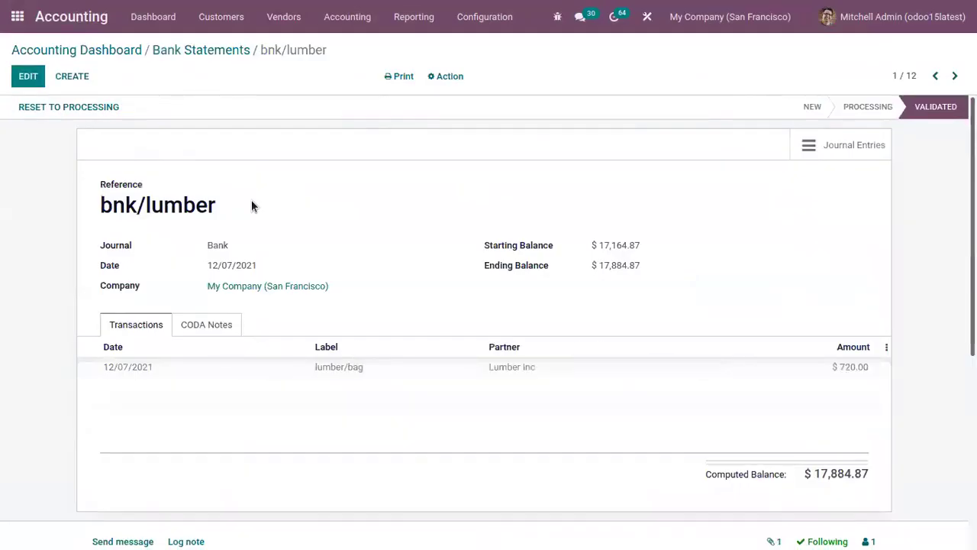
{"action": "left_click", "coordinate": [395, 18]}
{"action": "left_click", "coordinate": [357, 17]}
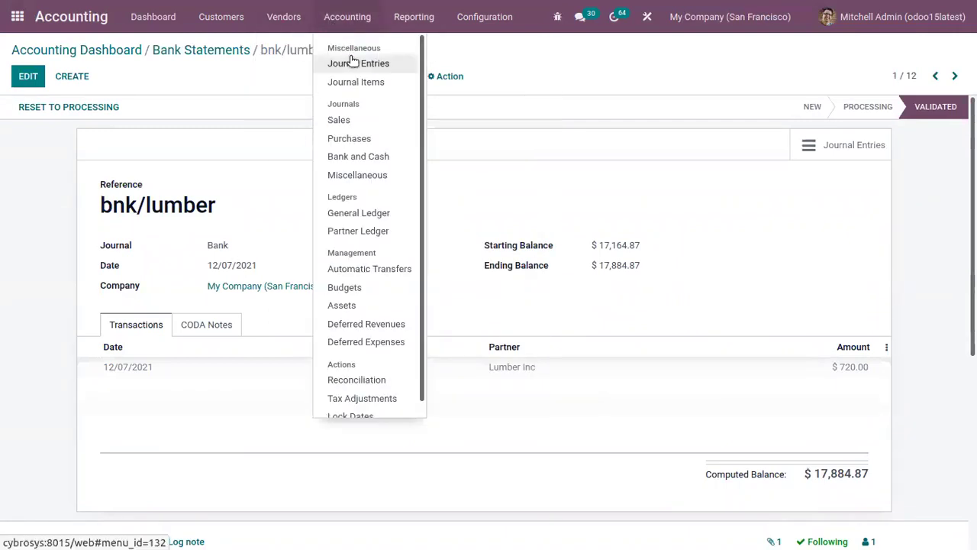
{"action": "left_click", "coordinate": [356, 64]}
Filter journal entries to the Sales journal and open paid invoice INV/2021/00037.
{"action": "left_click", "coordinate": [510, 79]}
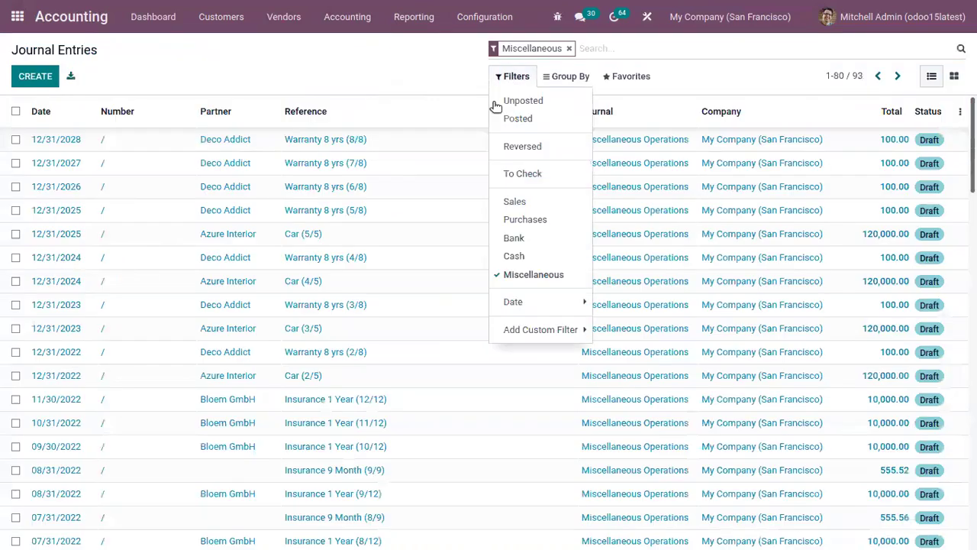
{"action": "left_click", "coordinate": [538, 202]}
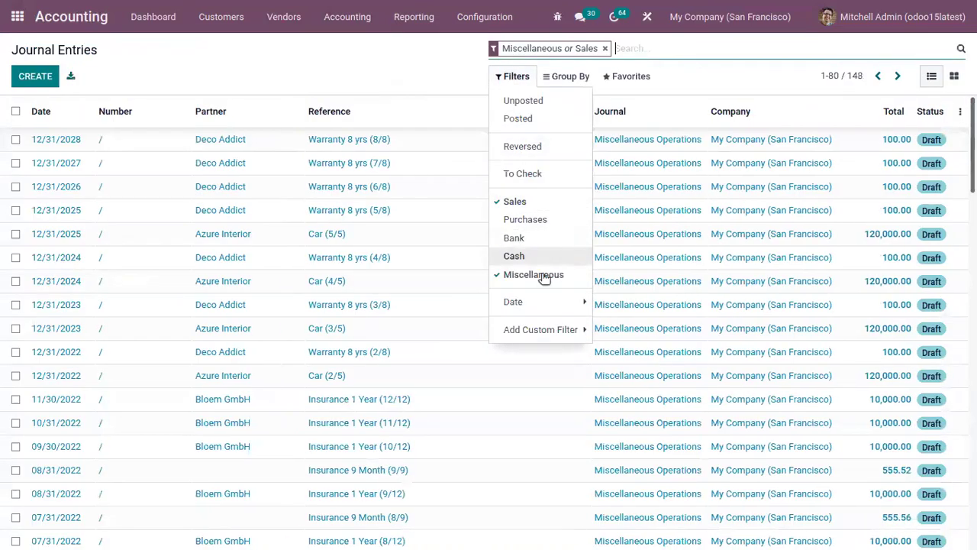
{"action": "left_click", "coordinate": [544, 274]}
{"action": "left_click", "coordinate": [300, 142]}
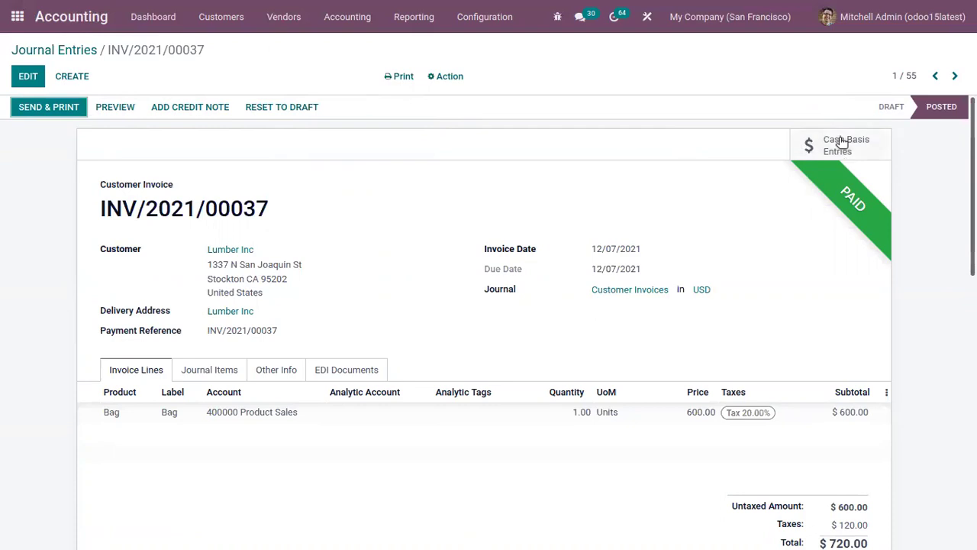
{"action": "left_click", "coordinate": [401, 23]}
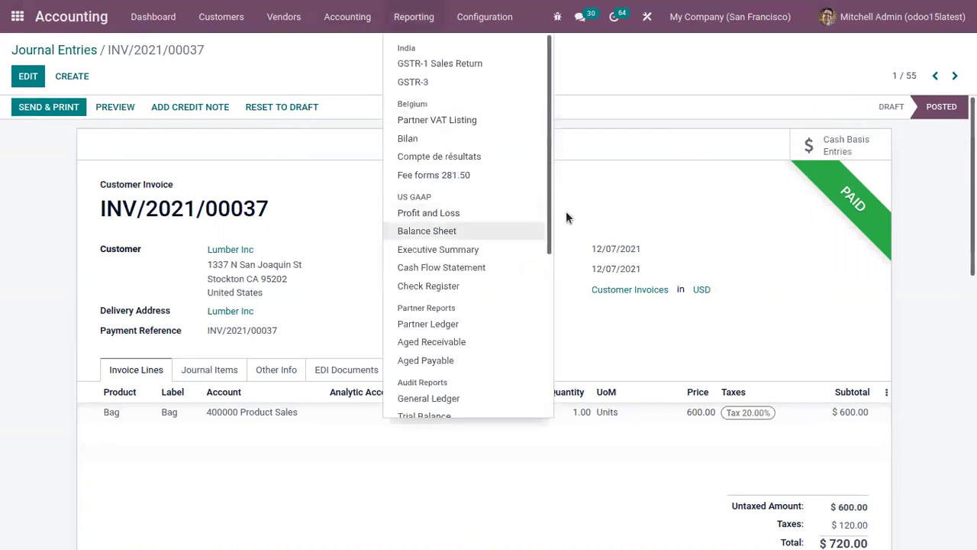
Open the Tax Report and audit the journal items behind the Tax 20.00% line.
{"action": "scroll", "coordinate": [545, 319], "scroll_direction": "down", "scroll_amount": 3}
{"action": "scroll", "coordinate": [545, 317], "scroll_direction": "down", "scroll_amount": 1}
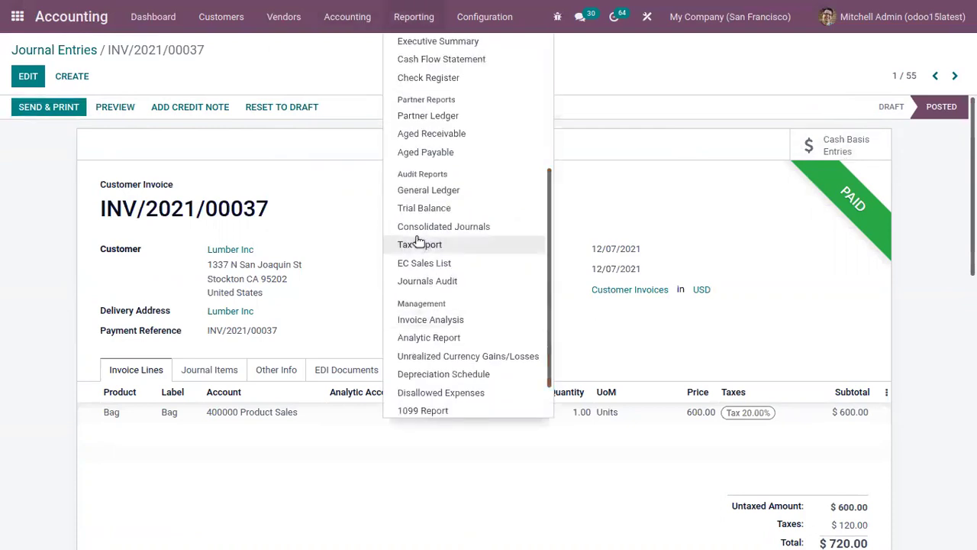
{"action": "left_click", "coordinate": [450, 243]}
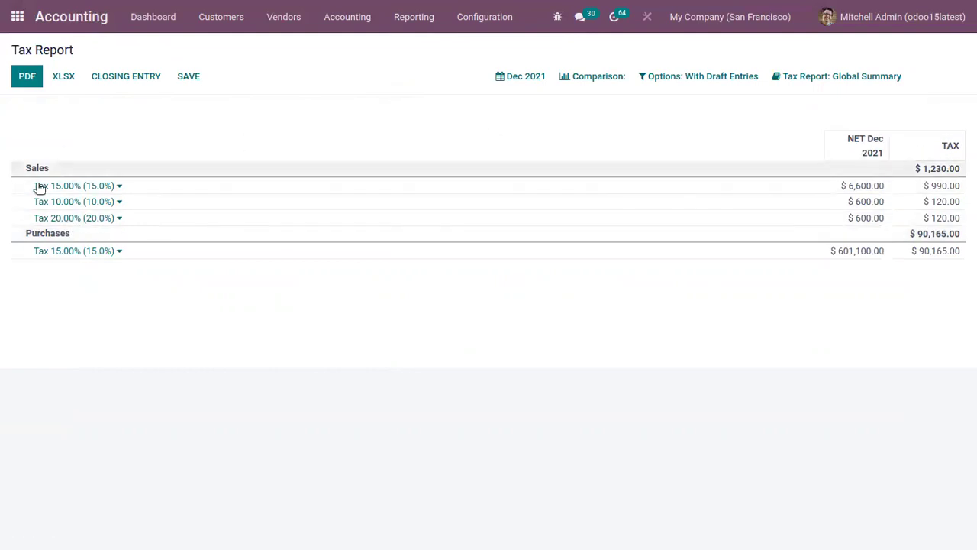
{"action": "left_click", "coordinate": [72, 218]}
{"action": "left_click", "coordinate": [59, 230]}
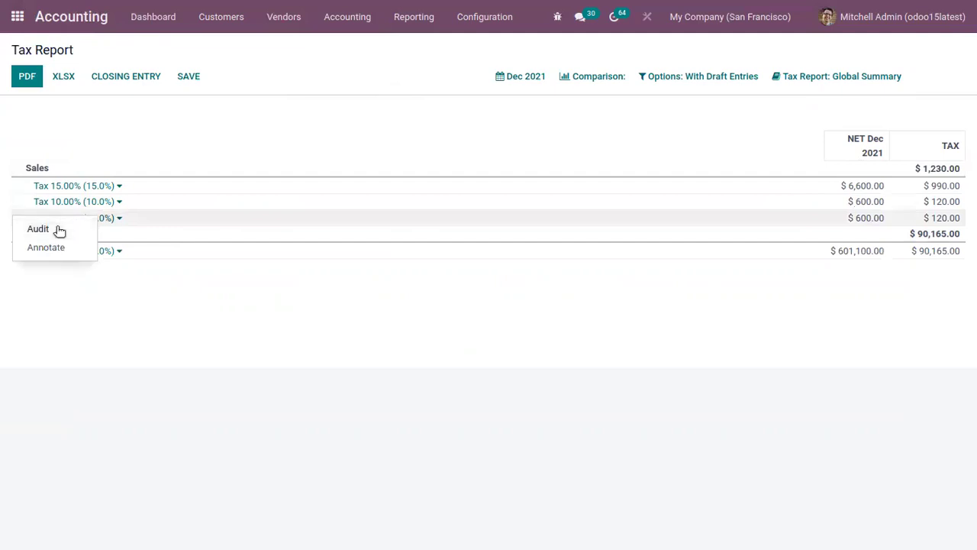
Expand December 2021 and inspect the CABA/2021/12/0007 Tax Received item at $600.00 base.
{"action": "left_click", "coordinate": [14, 139]}
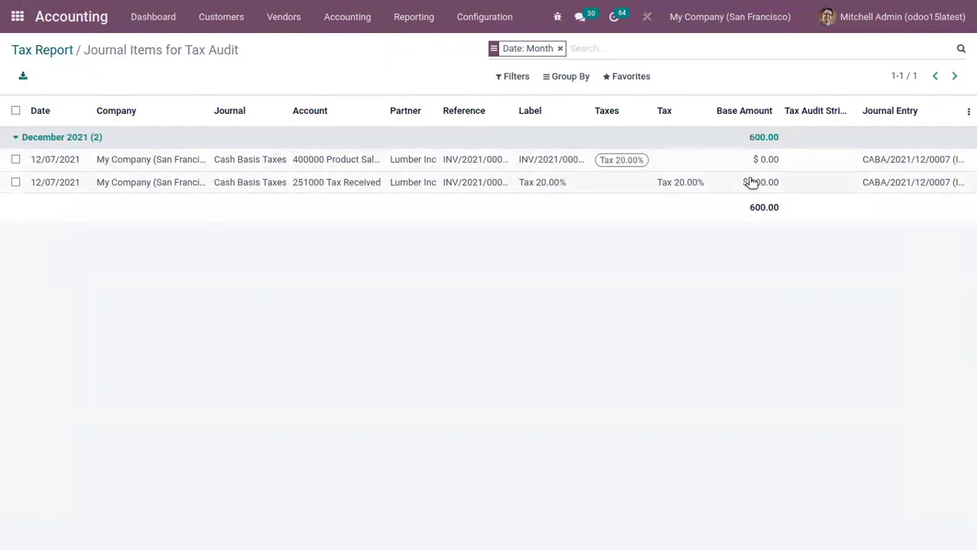
{"action": "left_click", "coordinate": [491, 184]}
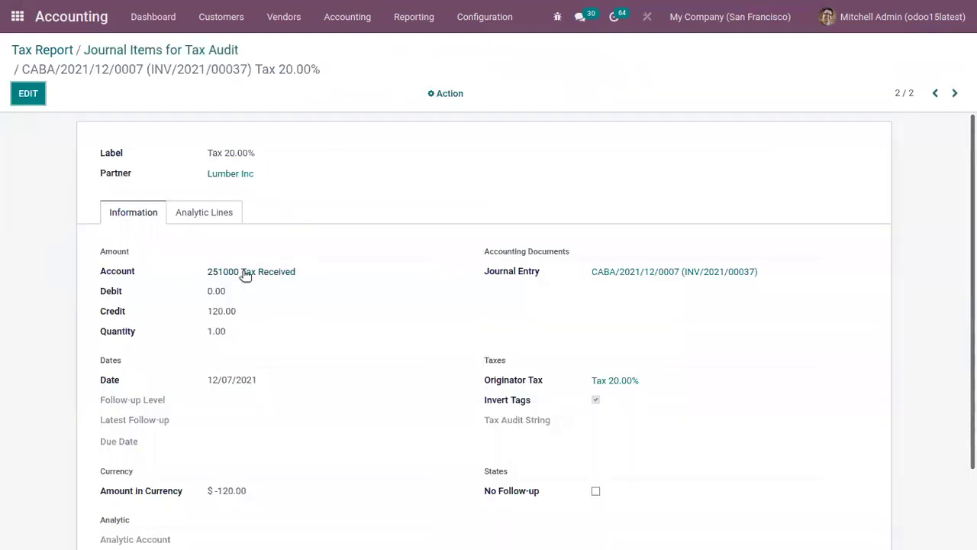
{"action": "scroll", "coordinate": [246, 354], "scroll_direction": "down", "scroll_amount": 2}
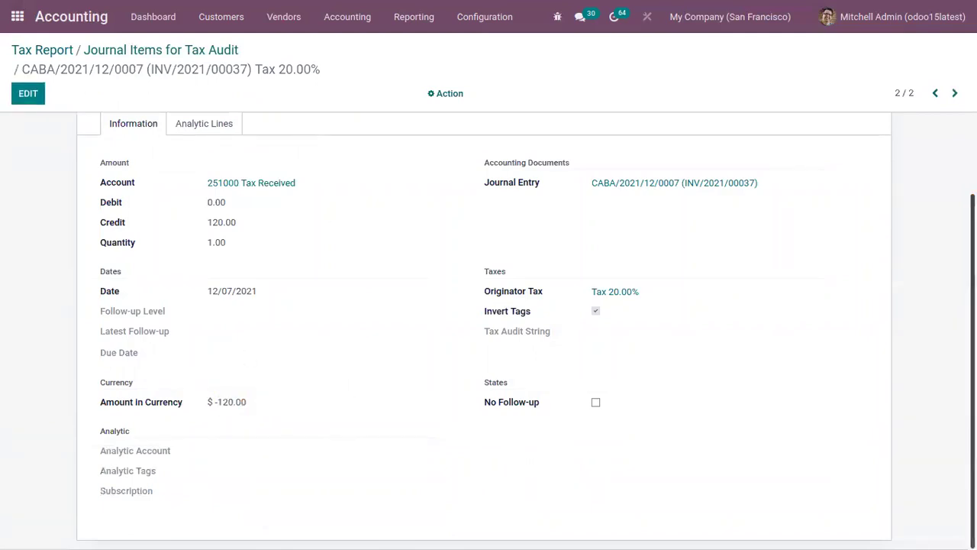
{"action": "scroll", "coordinate": [861, 192], "scroll_direction": "up", "scroll_amount": 2}
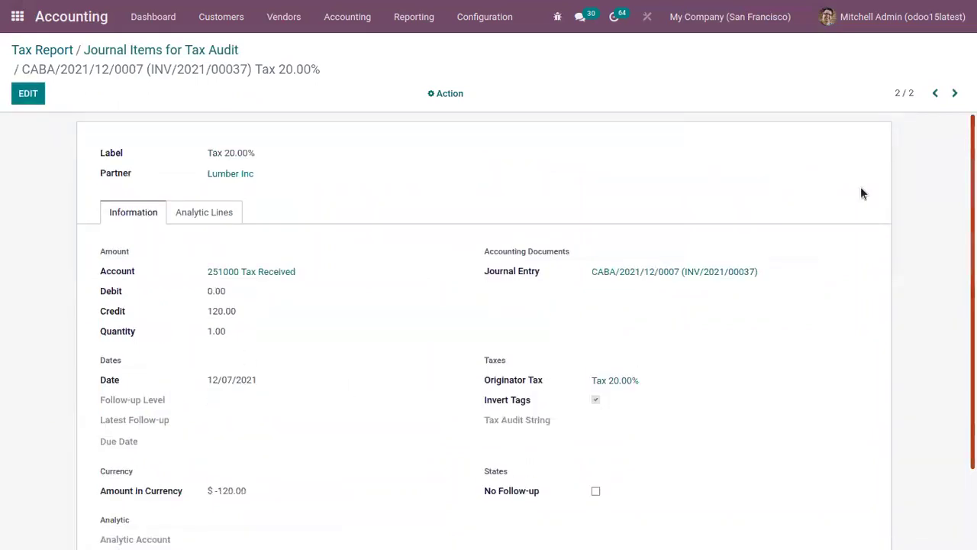
{"action": "left_click", "coordinate": [152, 51]}
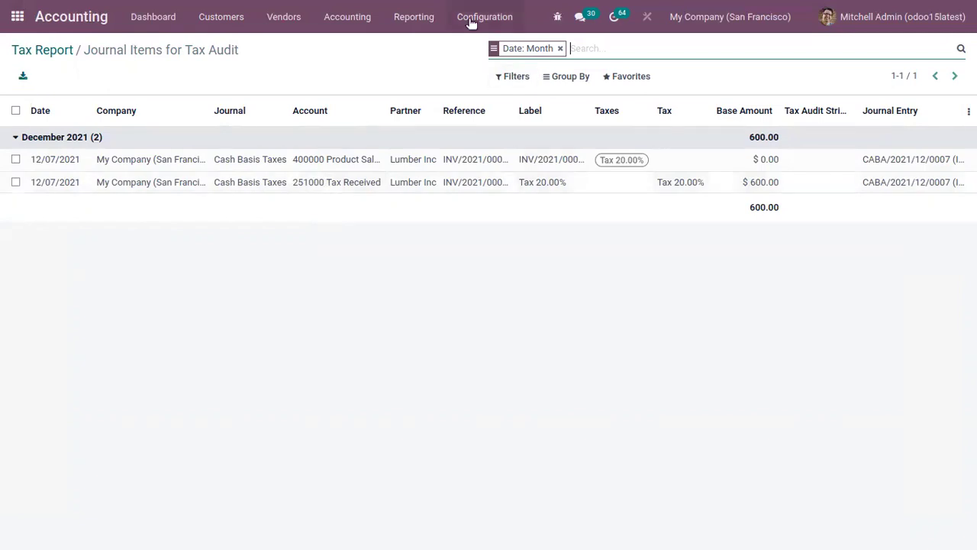
Change Tax 10.00%'s Tax Exigibility to Based on Invoice in Advanced Options and save.
{"action": "left_click", "coordinate": [408, 22]}
{"action": "left_click", "coordinate": [482, 17]}
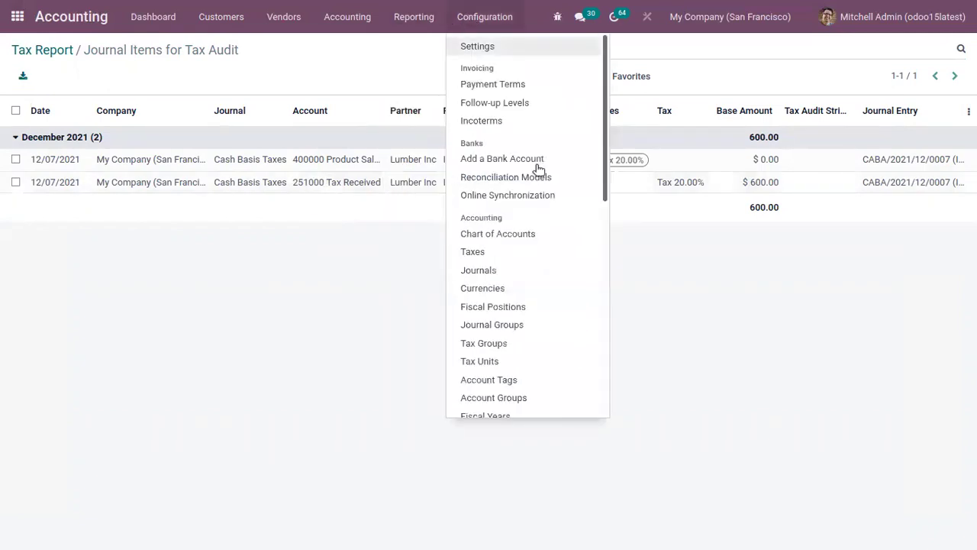
{"action": "left_click", "coordinate": [533, 254]}
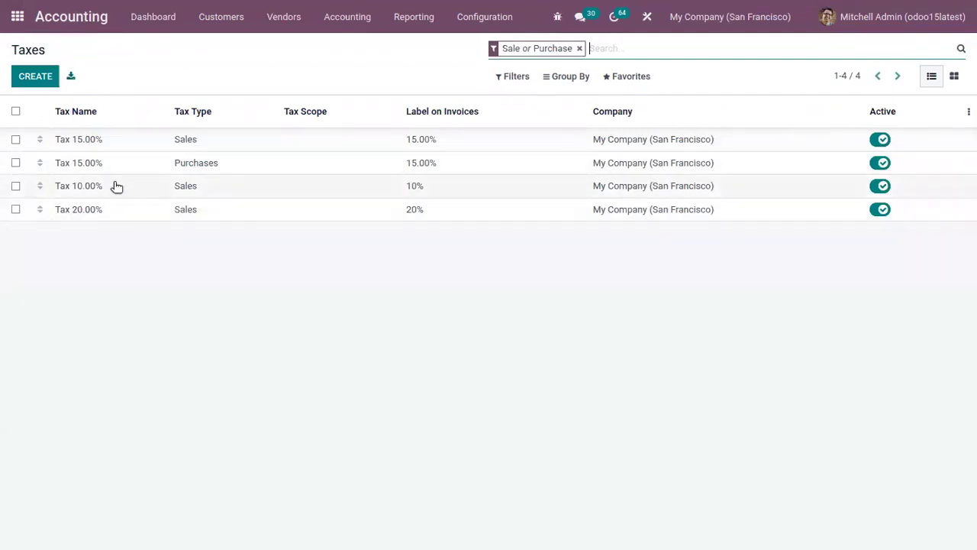
{"action": "left_click", "coordinate": [115, 186]}
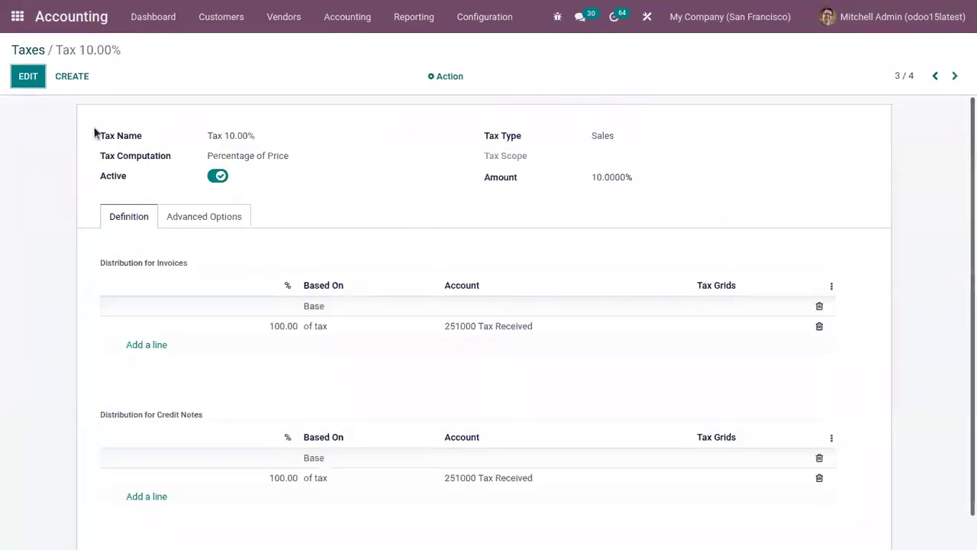
{"action": "left_click", "coordinate": [27, 77]}
{"action": "left_click", "coordinate": [212, 216]}
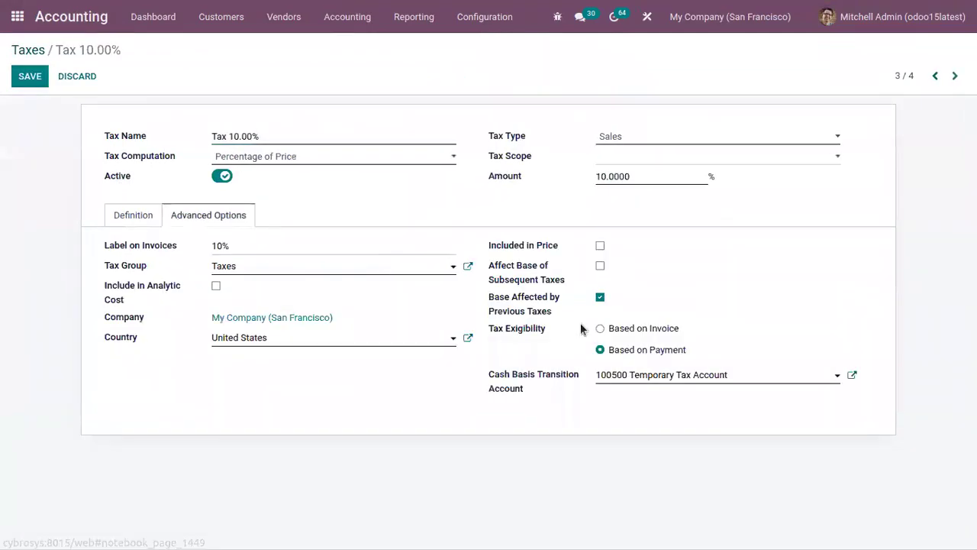
{"action": "left_click", "coordinate": [617, 332]}
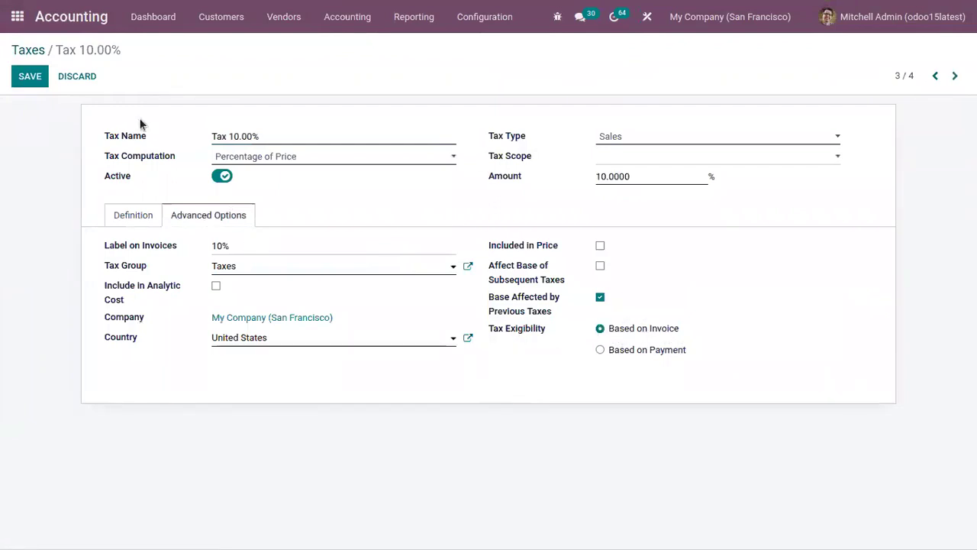
{"action": "left_click", "coordinate": [30, 76]}
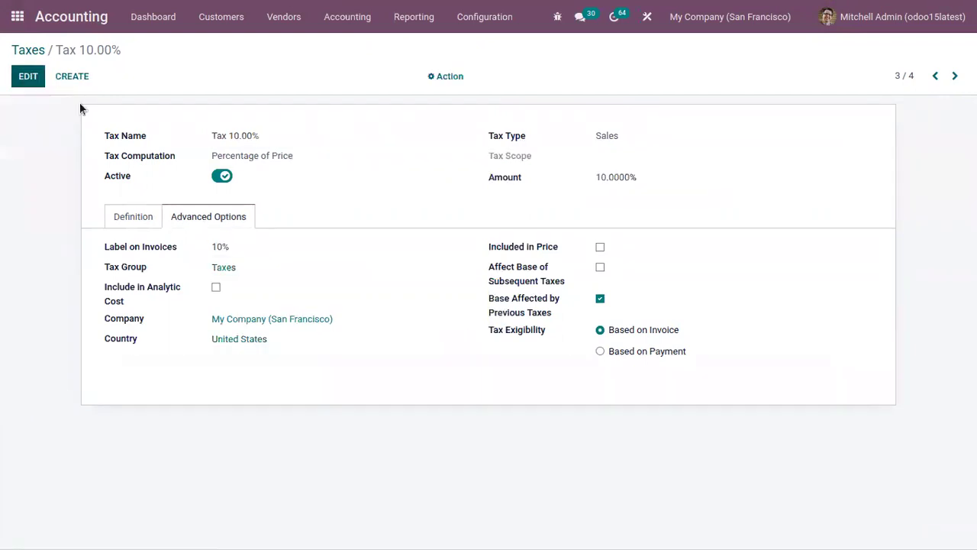
{"action": "left_click", "coordinate": [28, 51]}
{"action": "left_click", "coordinate": [220, 27]}
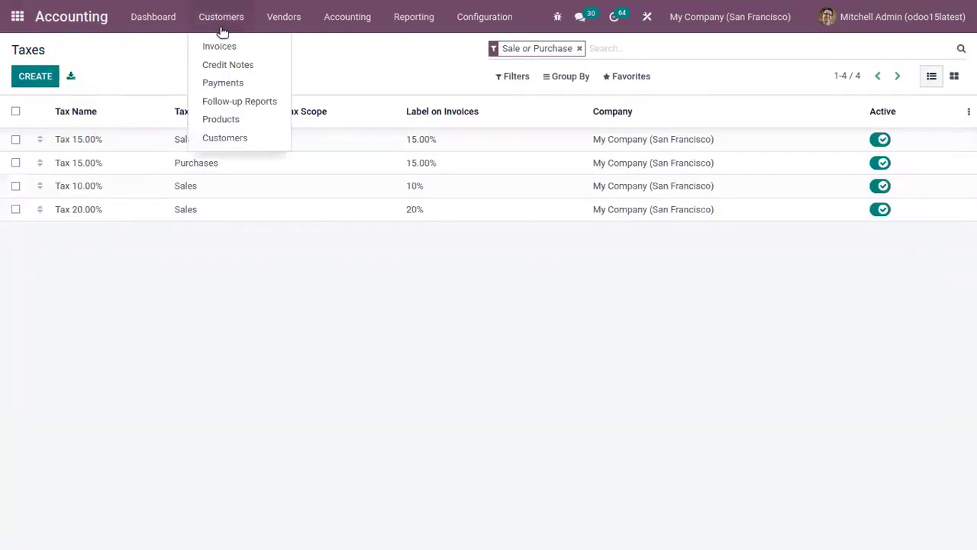
Create a new customer invoice for Registered Customer.
{"action": "left_click", "coordinate": [229, 47]}
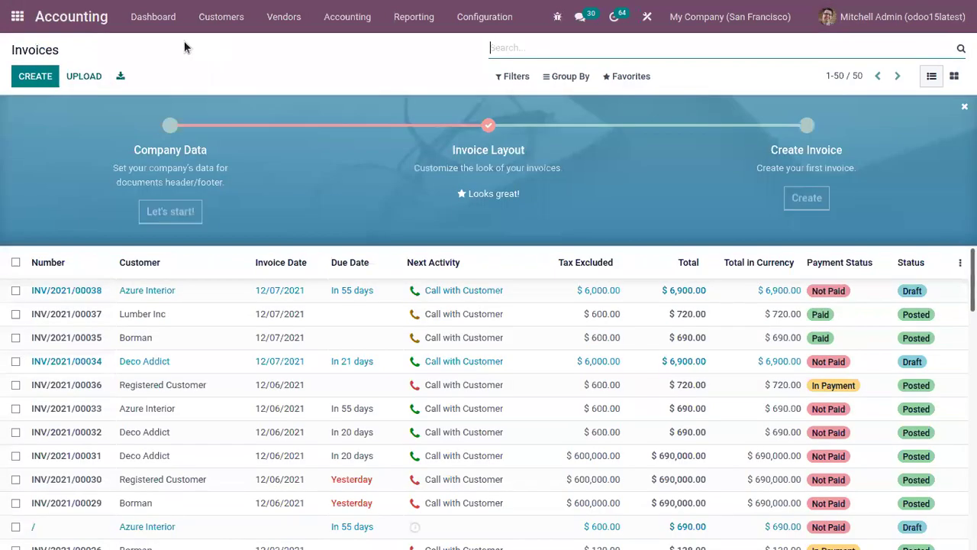
{"action": "left_click", "coordinate": [35, 77]}
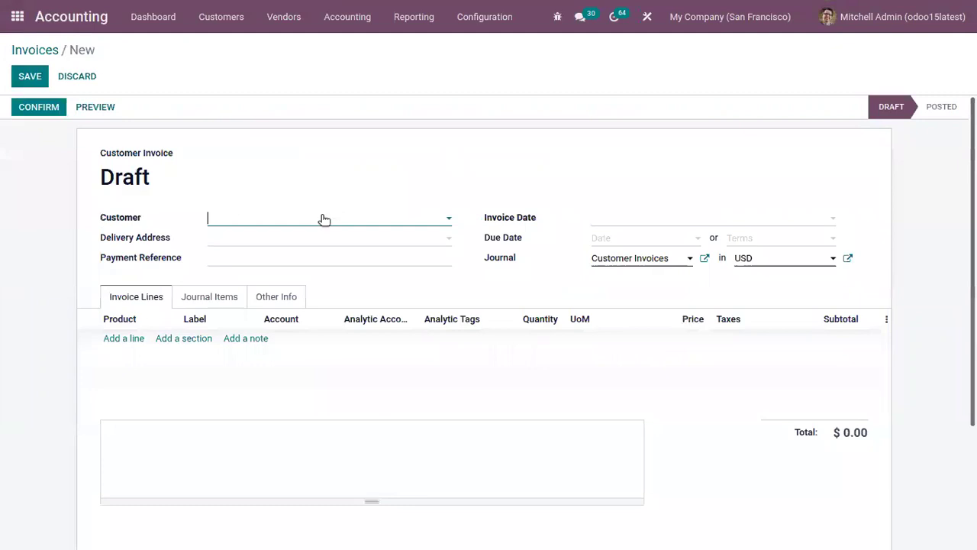
{"action": "left_click", "coordinate": [324, 219]}
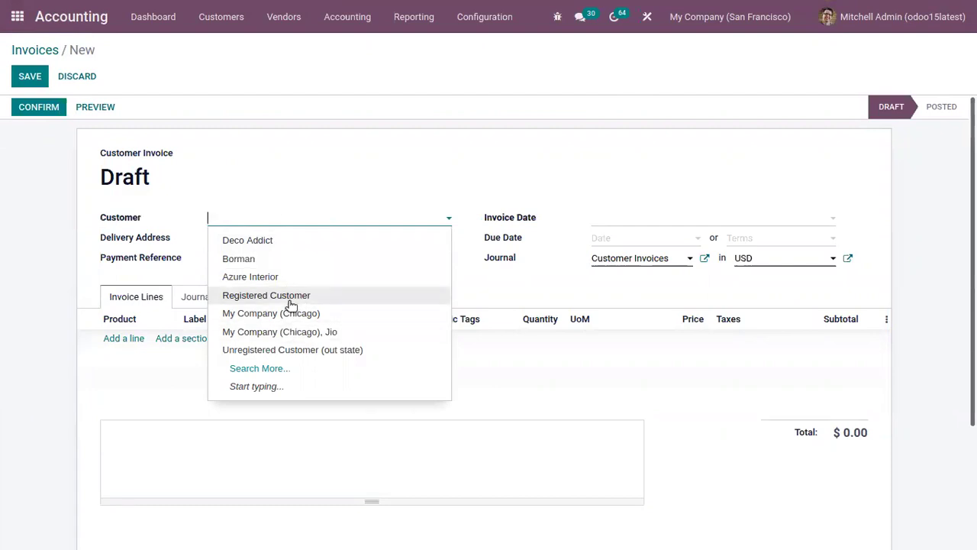
{"action": "left_click", "coordinate": [267, 295]}
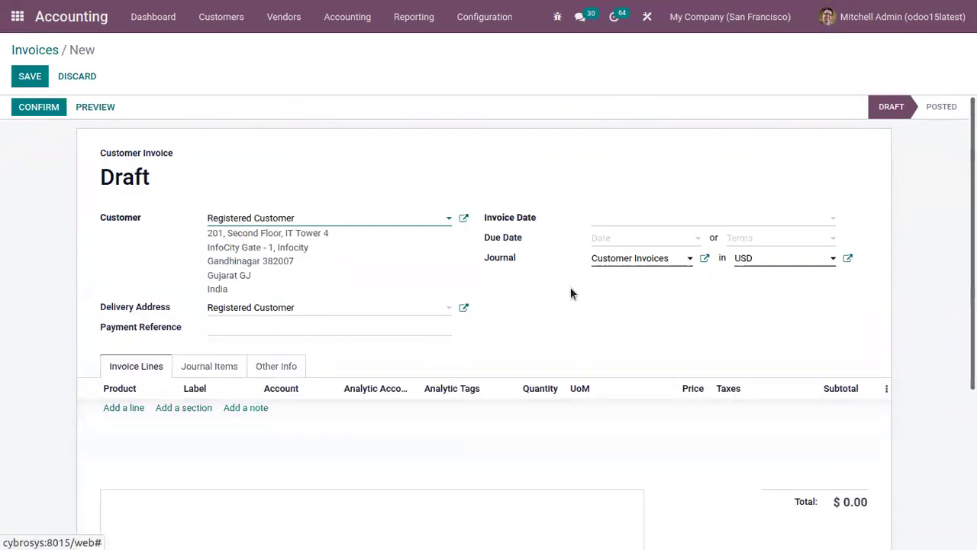
Add one Bag line at 600.00 with Tax 10.00% instead of Tax 15.00%, and confirm.
{"action": "left_click", "coordinate": [126, 408]}
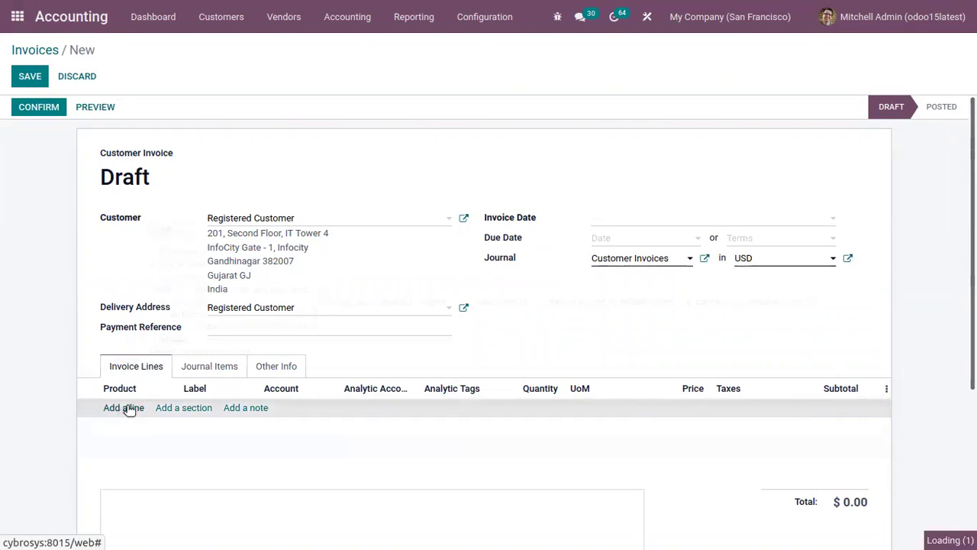
{"action": "left_click", "coordinate": [141, 410]}
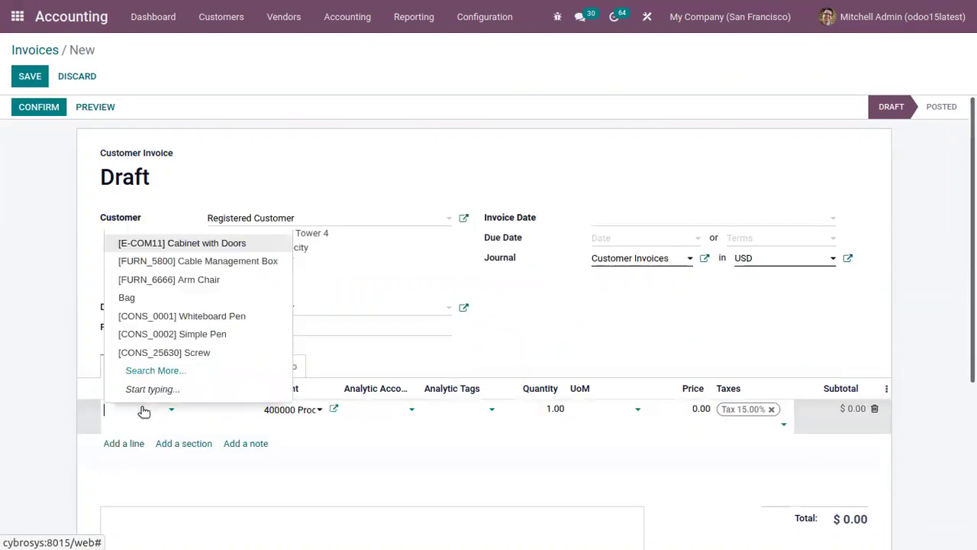
{"action": "left_click", "coordinate": [186, 297]}
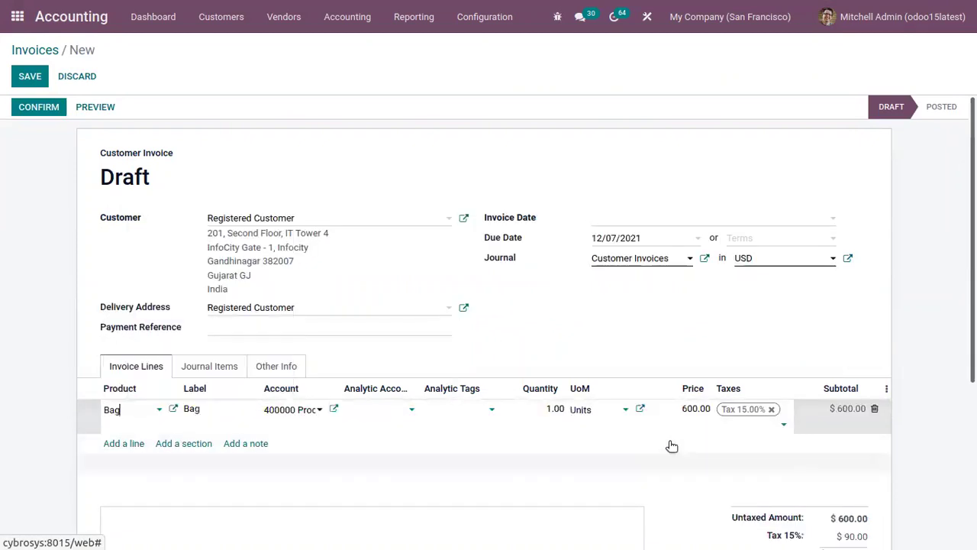
{"action": "left_click", "coordinate": [764, 411]}
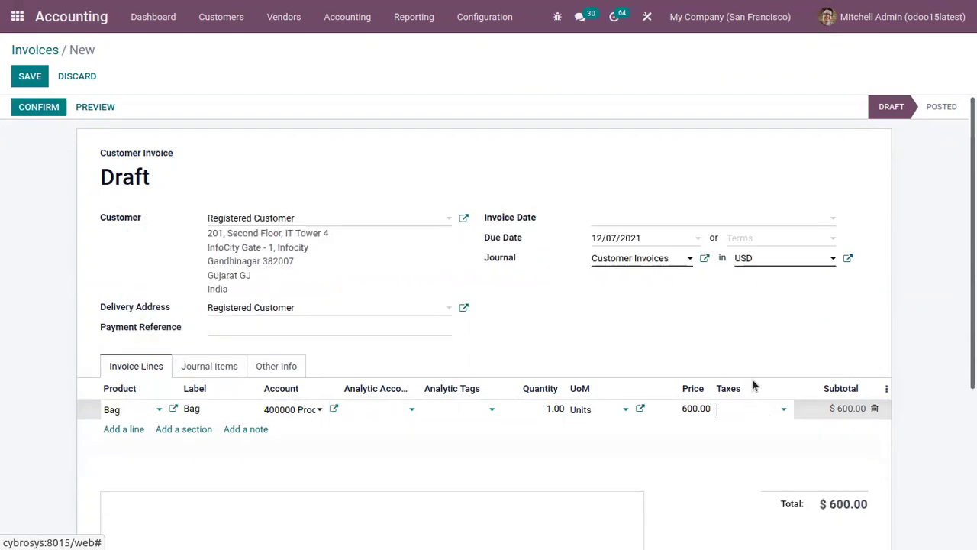
{"action": "left_click", "coordinate": [758, 414]}
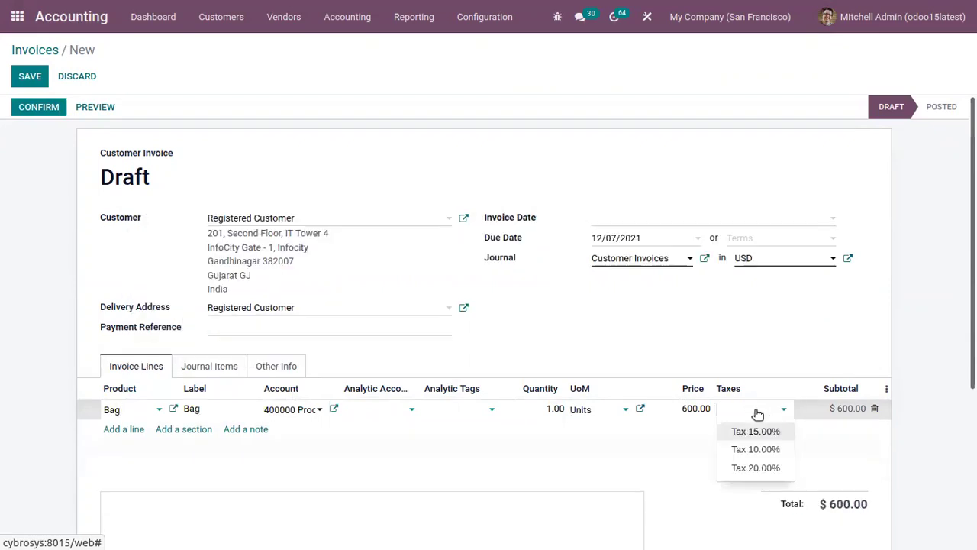
{"action": "left_click", "coordinate": [770, 449]}
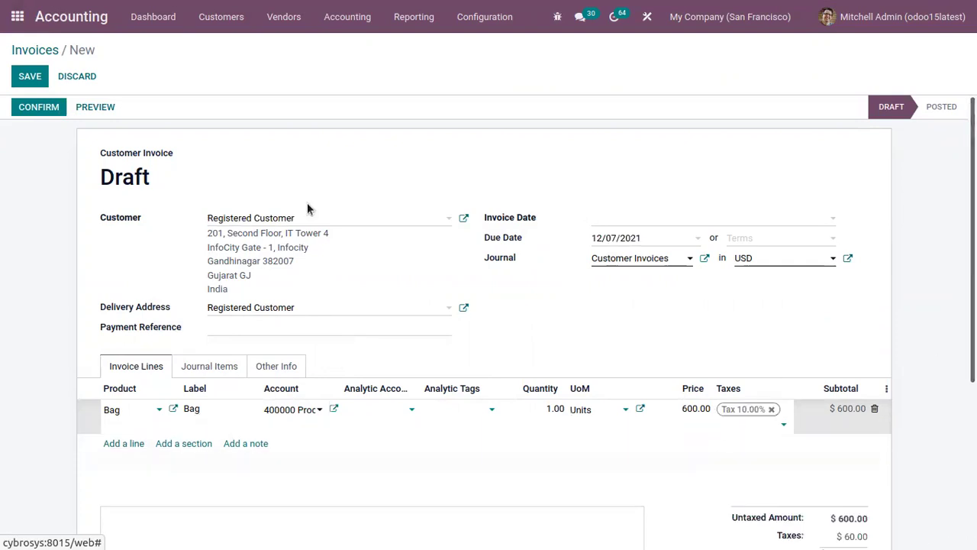
{"action": "left_click", "coordinate": [53, 107]}
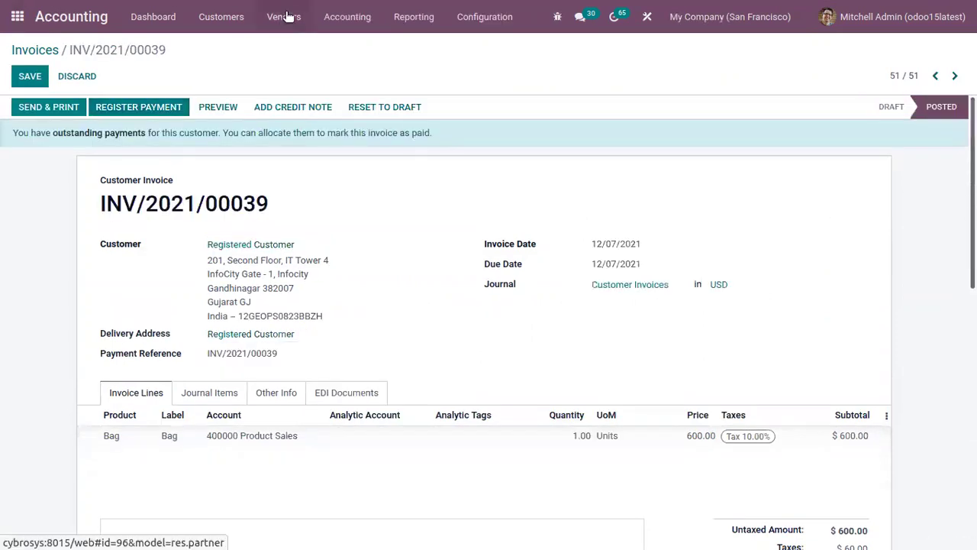
Open the Tax Report and audit the journal items behind the Tax 10.00% line.
{"action": "left_click", "coordinate": [400, 16]}
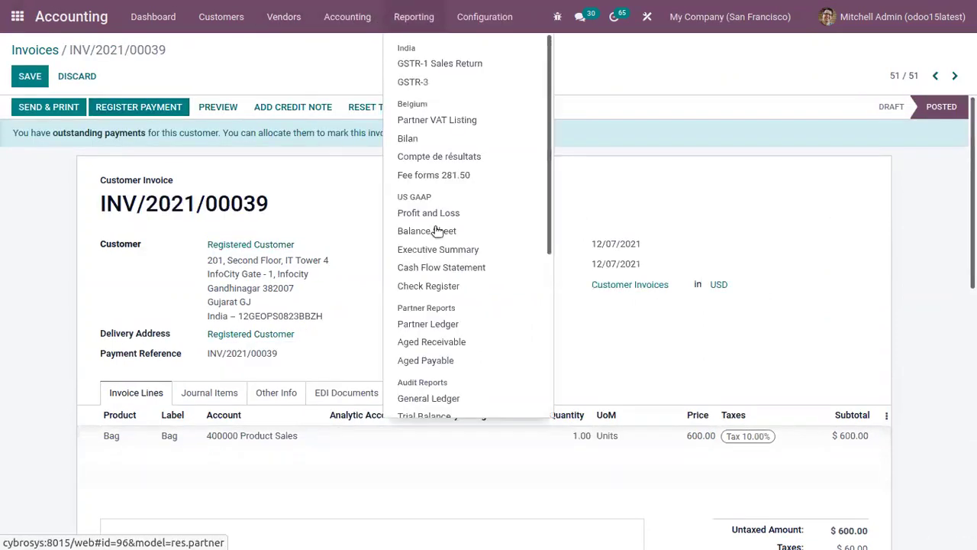
{"action": "left_click_drag", "start_coordinate": [548, 221], "coordinate": [545, 411]}
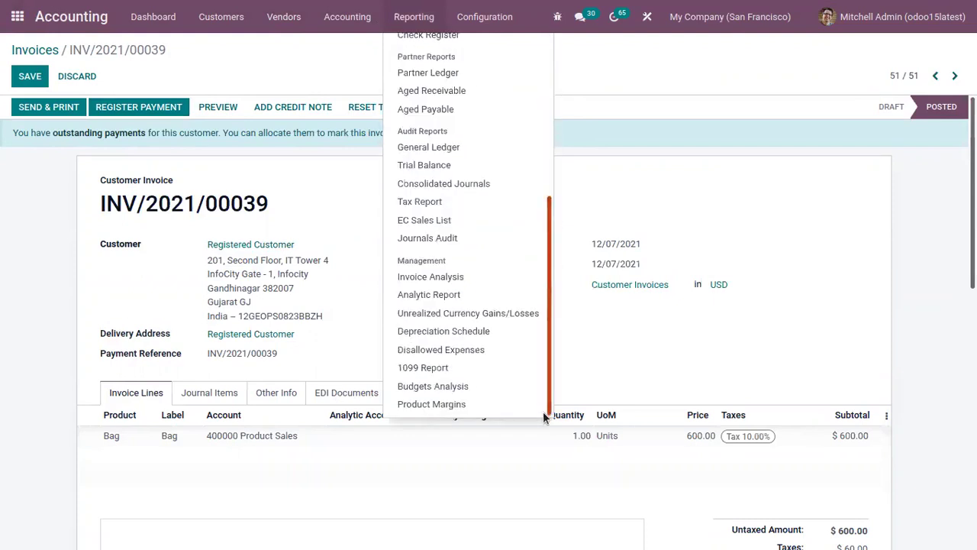
{"action": "left_click", "coordinate": [434, 201]}
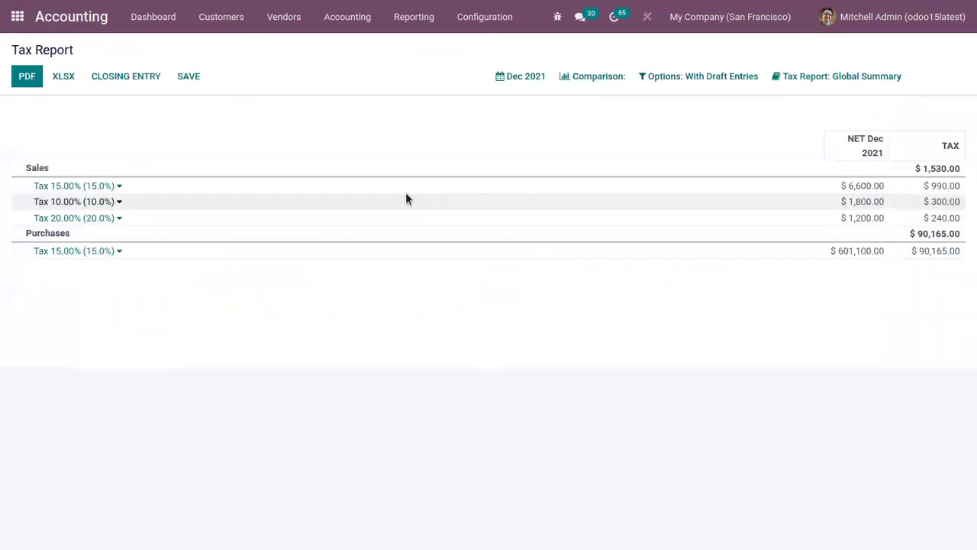
{"action": "left_click", "coordinate": [72, 202]}
{"action": "left_click", "coordinate": [65, 216]}
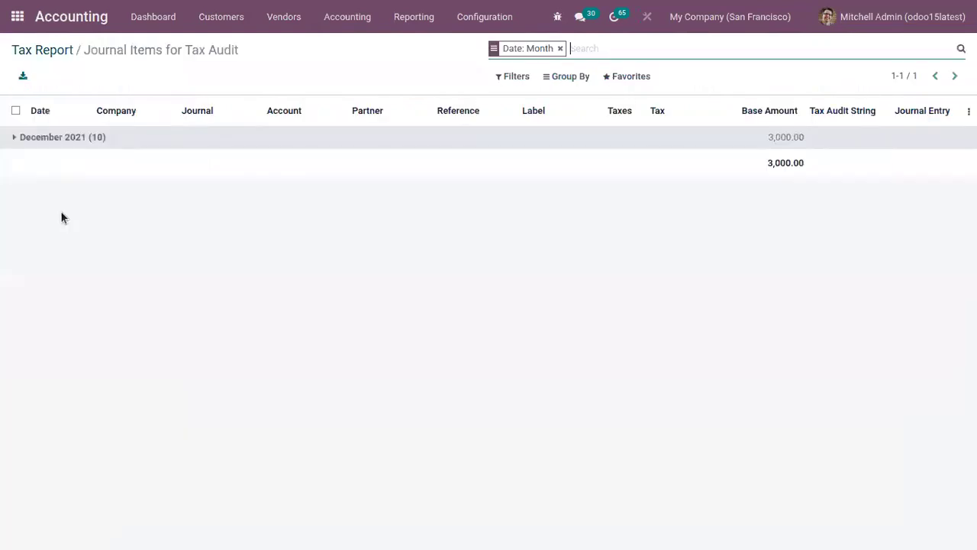
Inspect the INV/2021/00039 tax item under December 2021, then return to the Tax Report.
{"action": "left_click", "coordinate": [14, 137]}
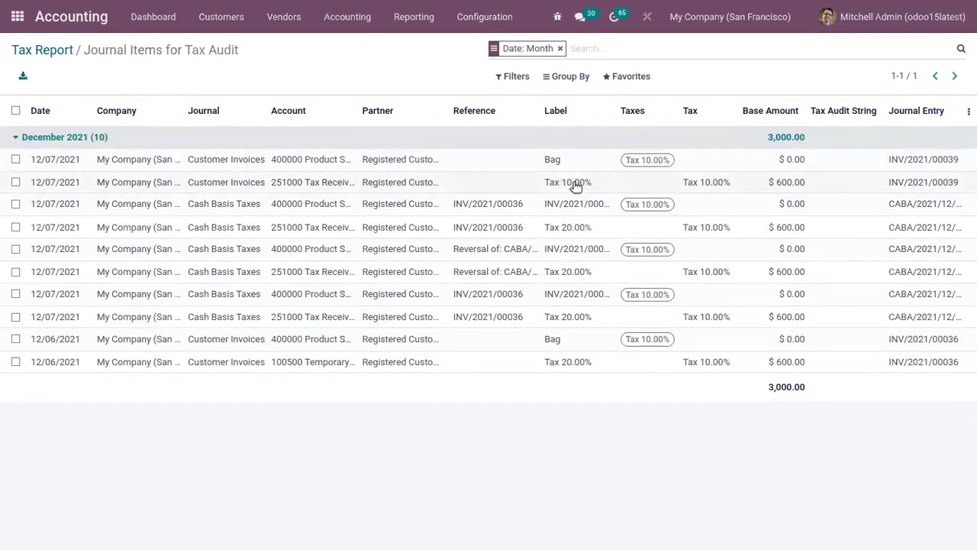
{"action": "left_click", "coordinate": [342, 183]}
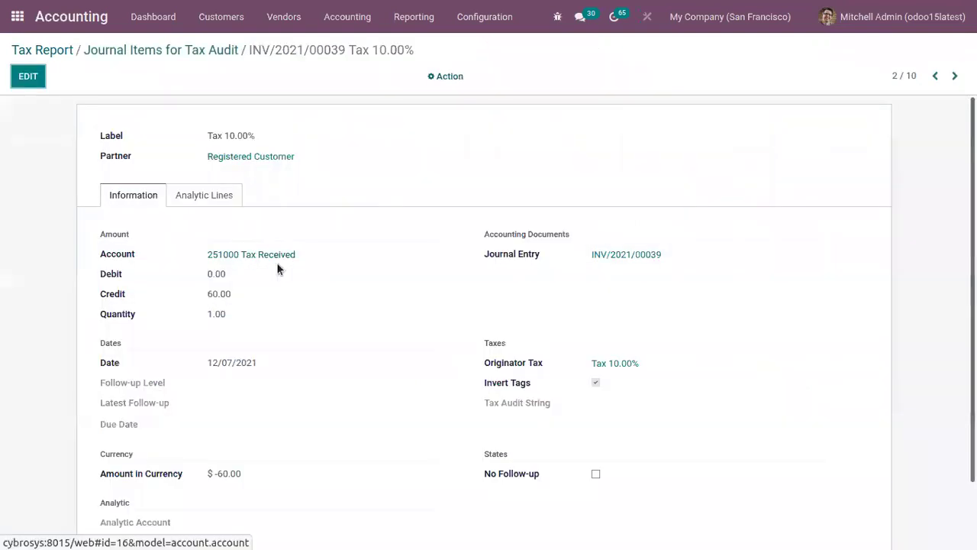
{"action": "scroll", "coordinate": [386, 215], "scroll_direction": "down", "scroll_amount": 1}
{"action": "scroll", "coordinate": [386, 216], "scroll_direction": "up", "scroll_amount": 1}
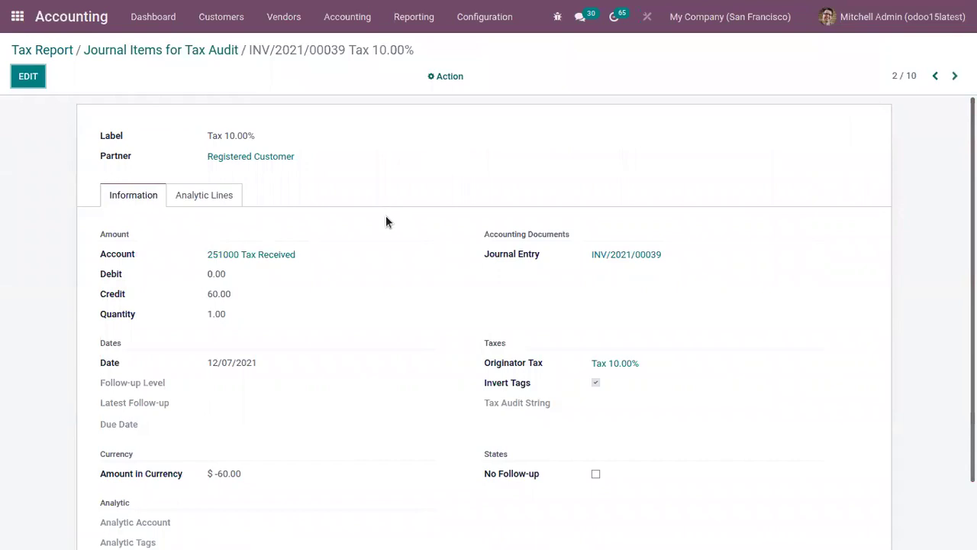
{"action": "left_click", "coordinate": [219, 53]}
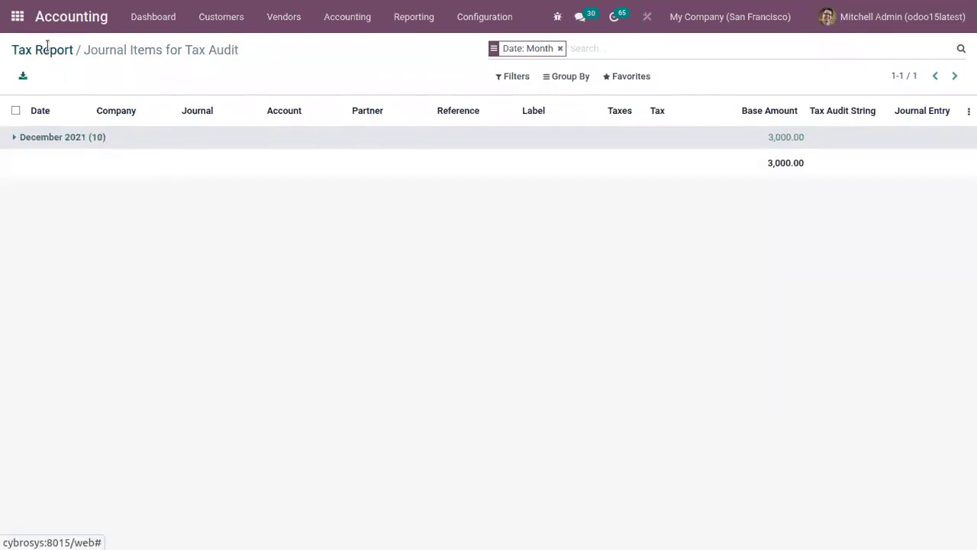
{"action": "left_click", "coordinate": [46, 49]}
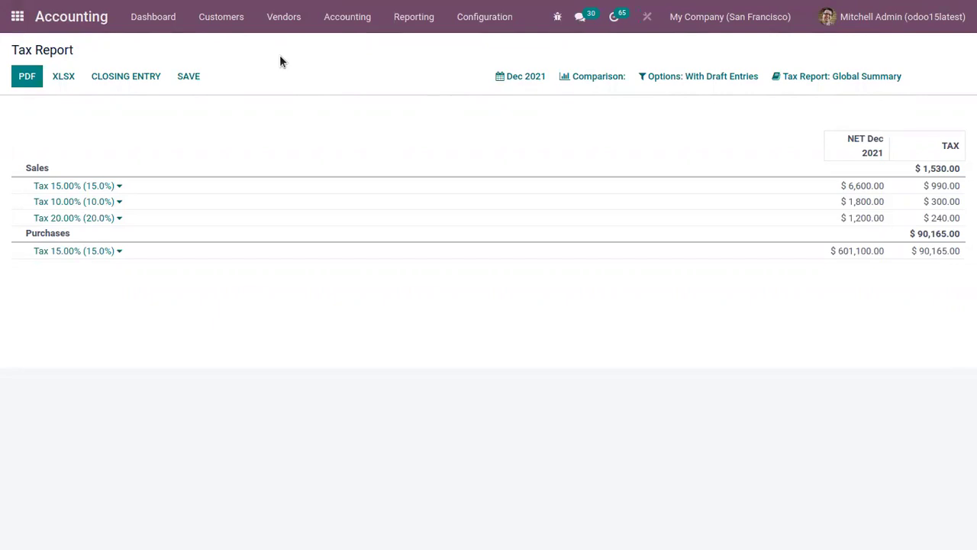